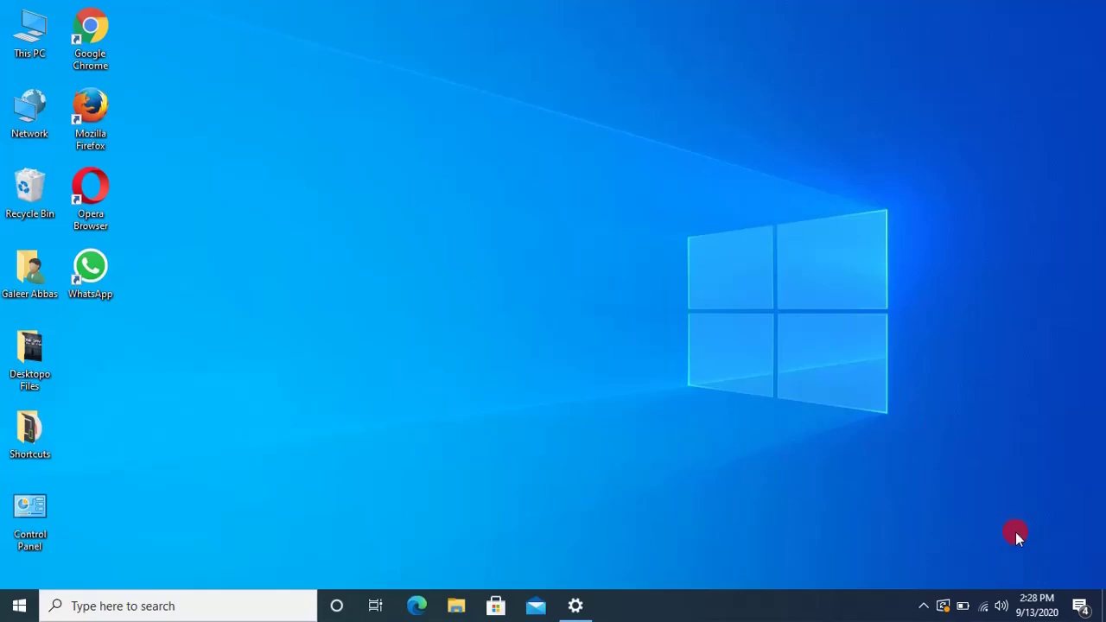
- Open the date and time adjustment settings from the taskbar clock
{"action": "mouse_move", "coordinate": [1035, 609]}
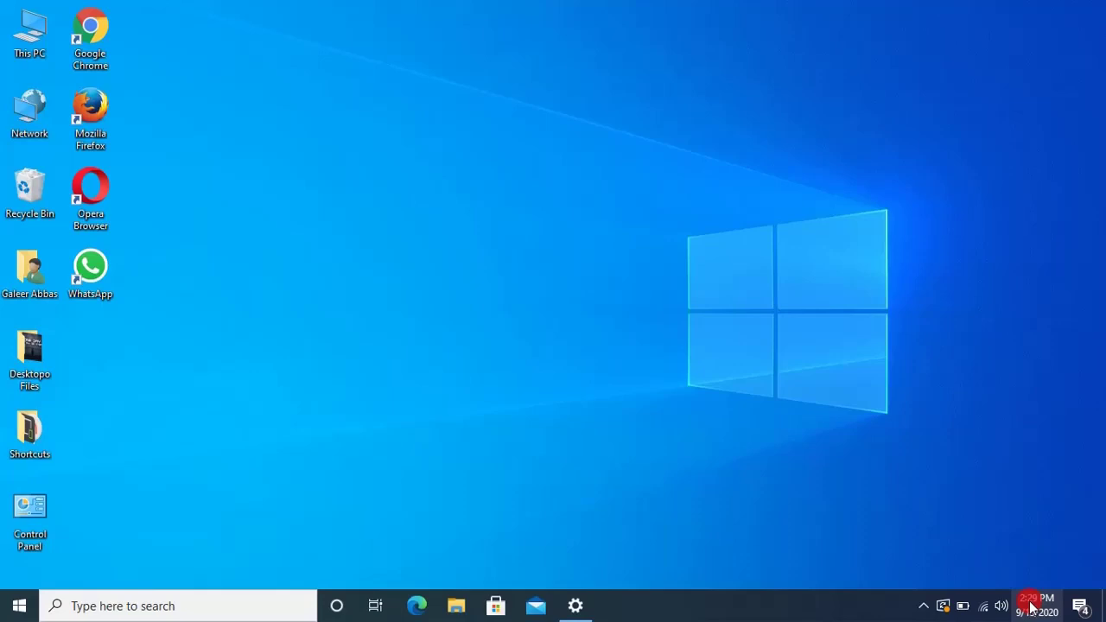
{"action": "right_click", "coordinate": [1031, 608]}
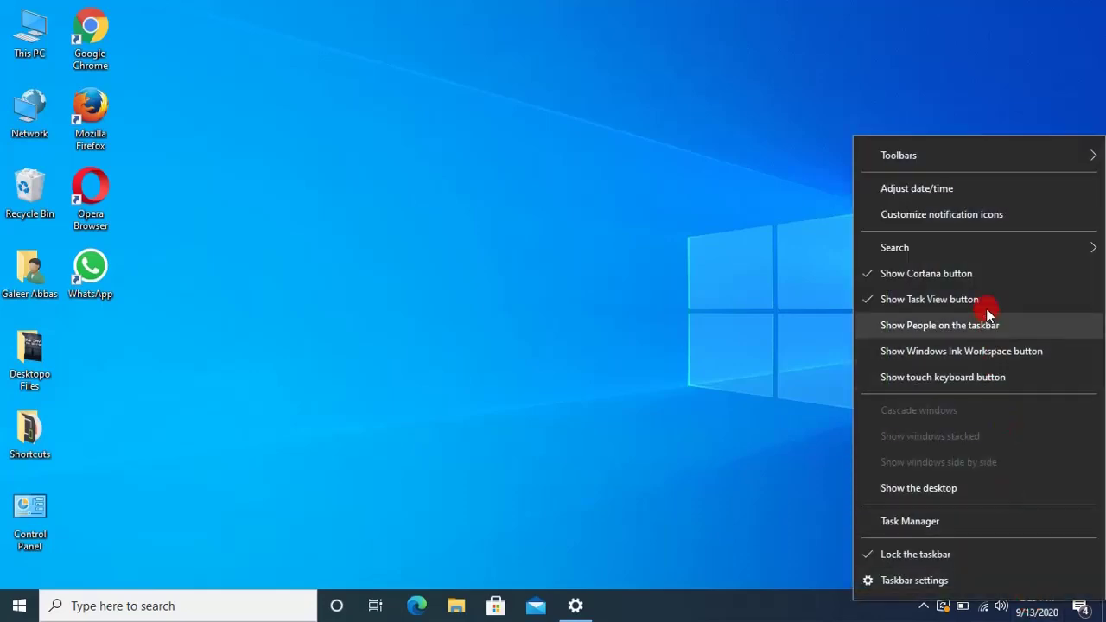
{"action": "left_click", "coordinate": [965, 195]}
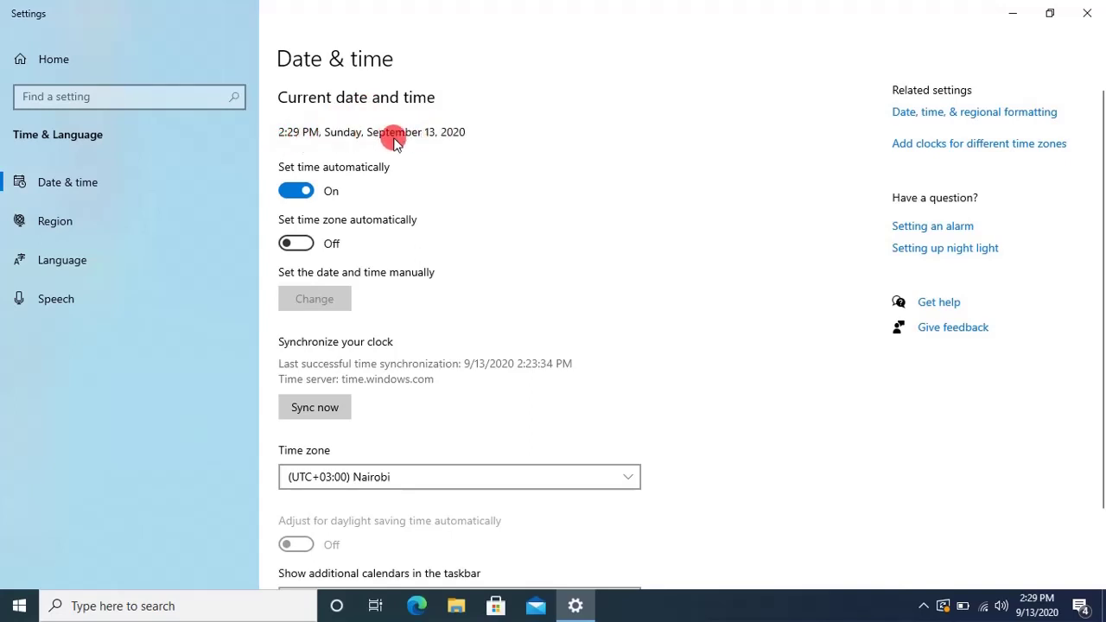
- Turn off automatic time setting and open the dialog for changing the date and time manually
{"action": "mouse_move", "coordinate": [1036, 605]}
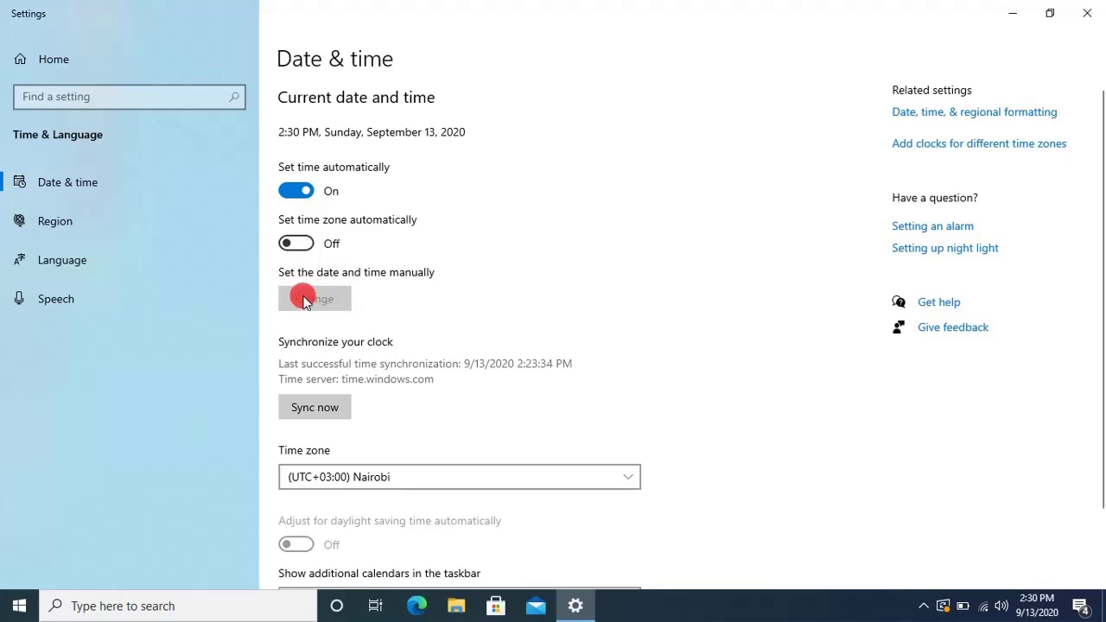
{"action": "left_click", "coordinate": [294, 191]}
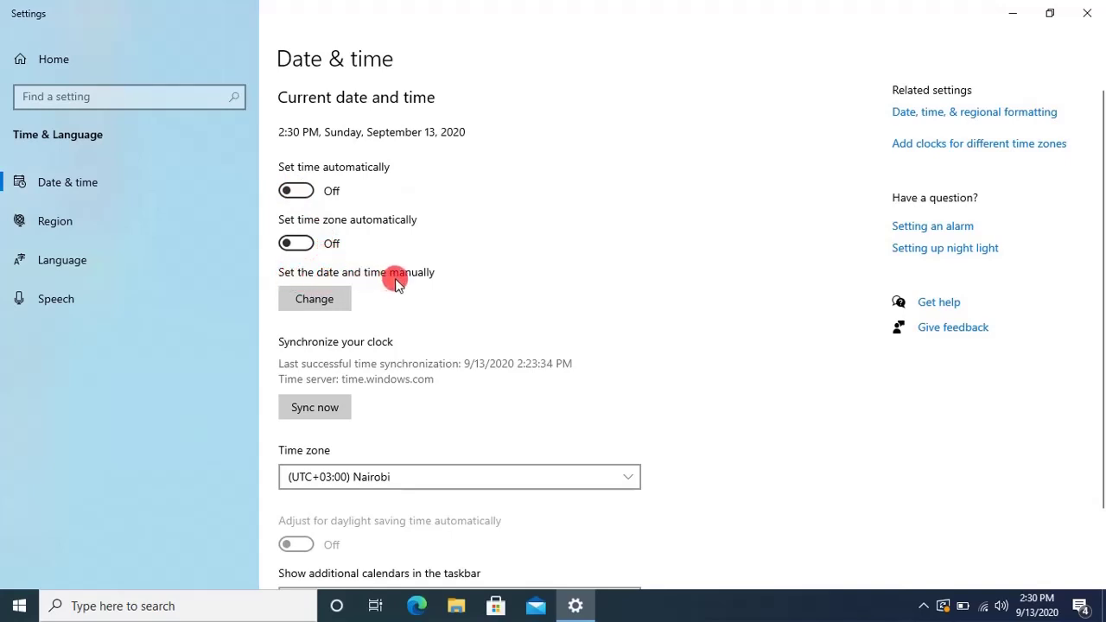
{"action": "left_click", "coordinate": [310, 305]}
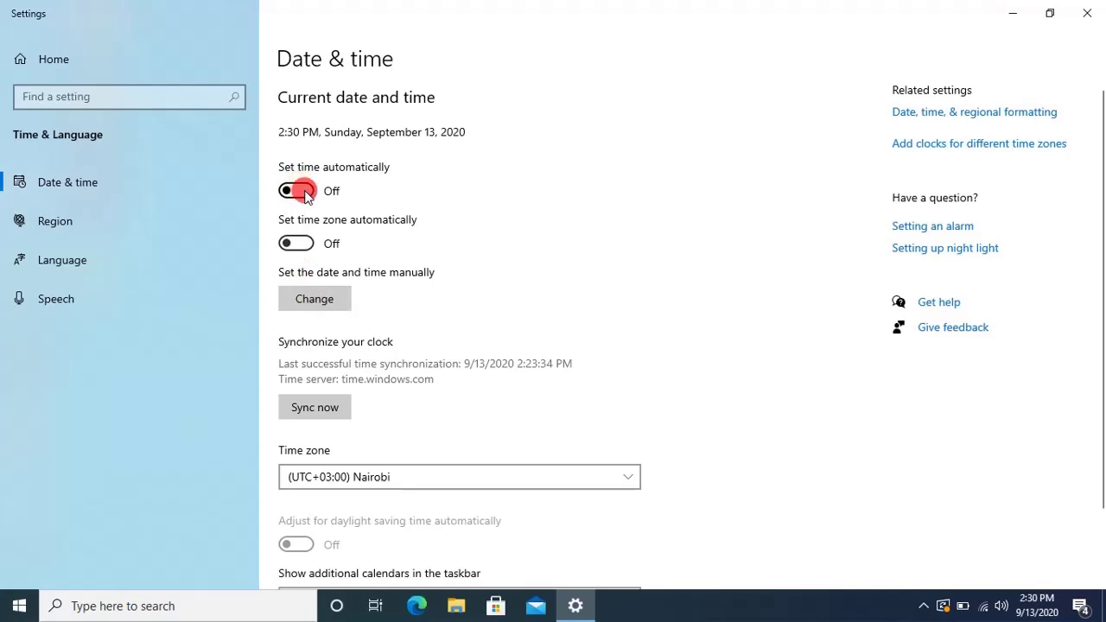
{"action": "left_click", "coordinate": [314, 303]}
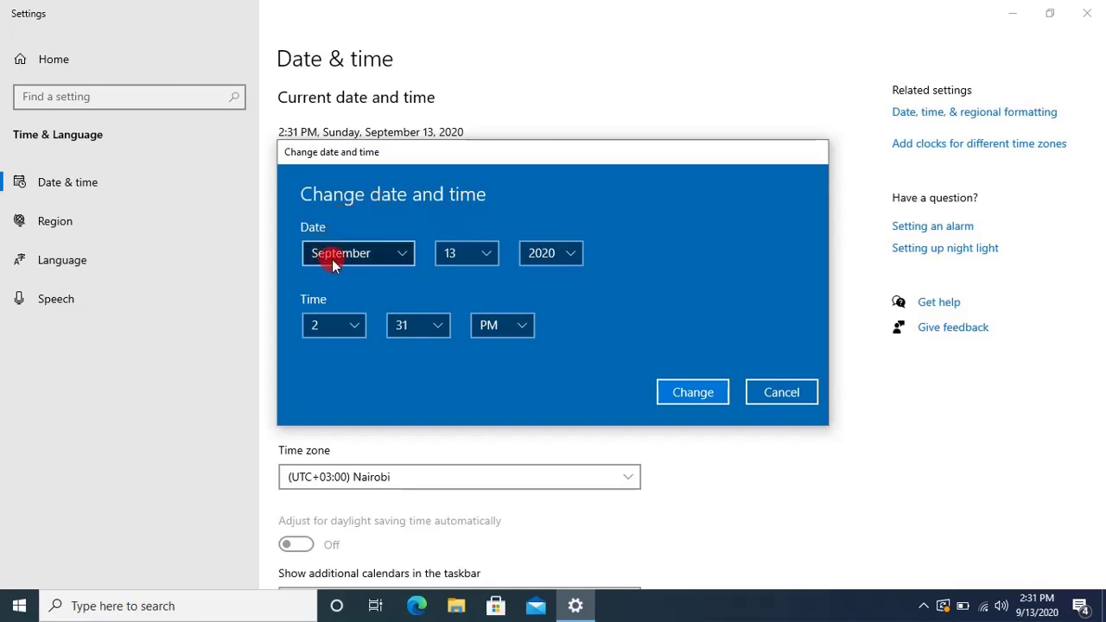
- Examine the month, day and year choices available for the manual date without changing them
{"action": "left_click", "coordinate": [400, 252]}
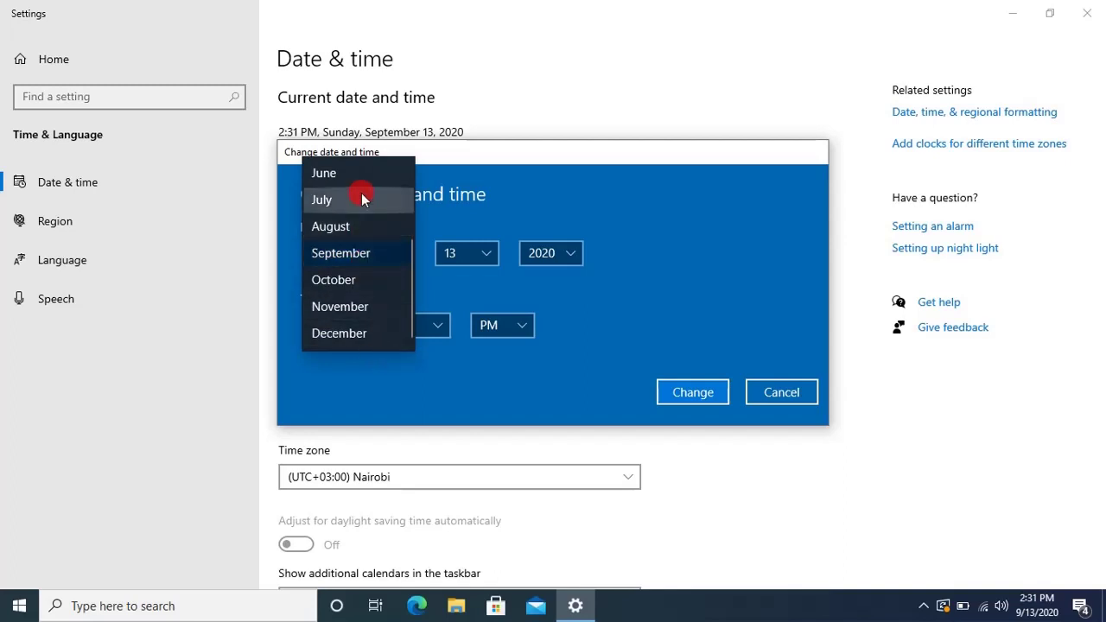
{"action": "left_click", "coordinate": [445, 224]}
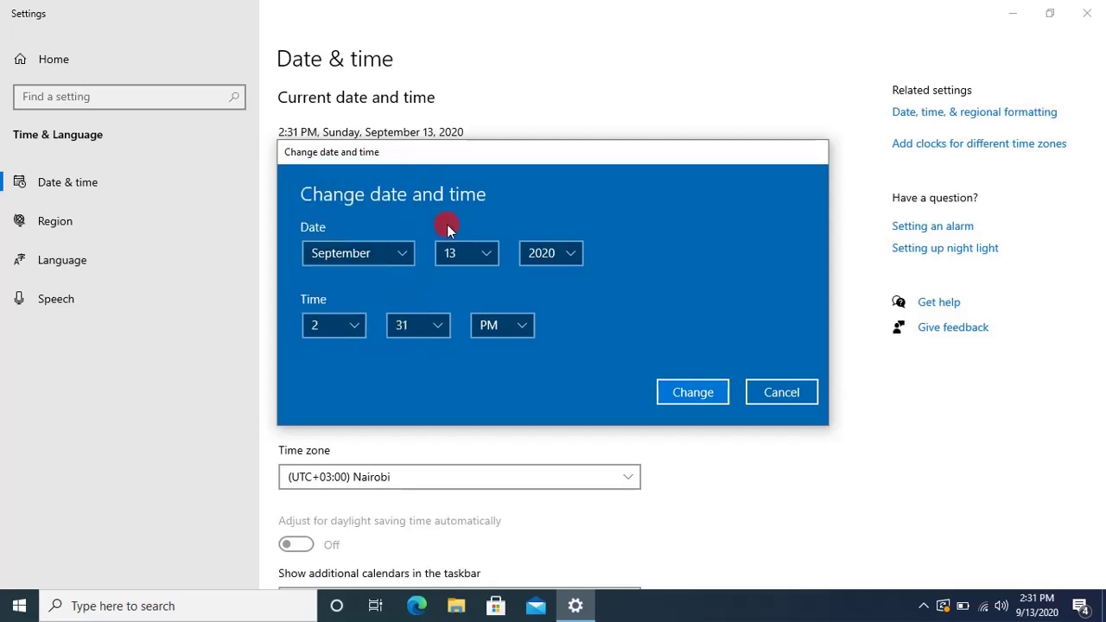
{"action": "left_click", "coordinate": [485, 254]}
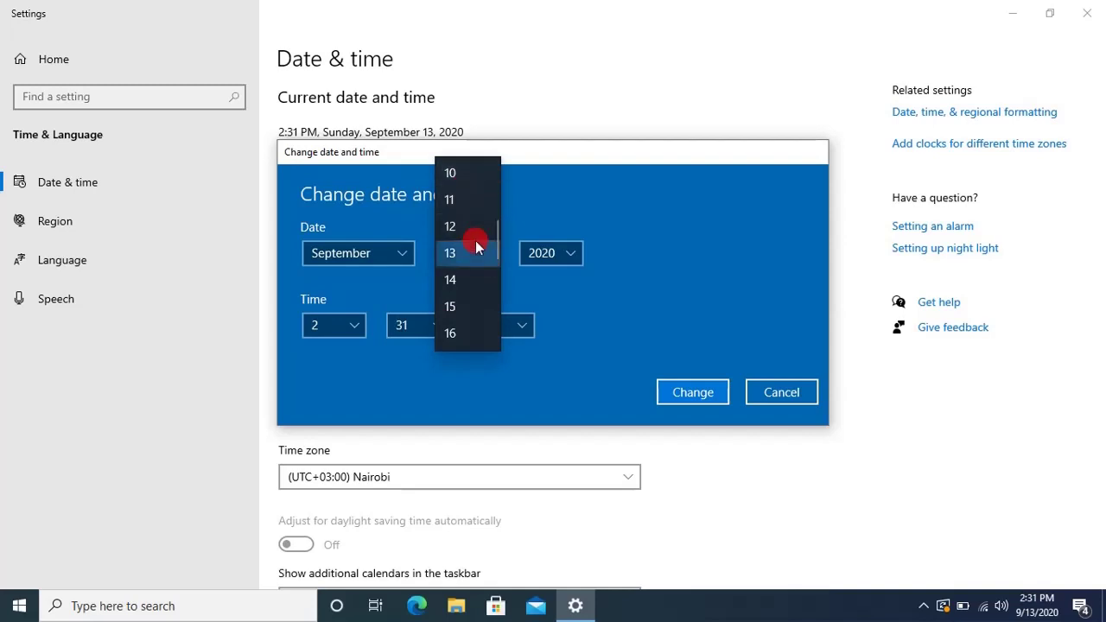
{"action": "left_click_drag", "start_coordinate": [498, 246], "coordinate": [498, 342]}
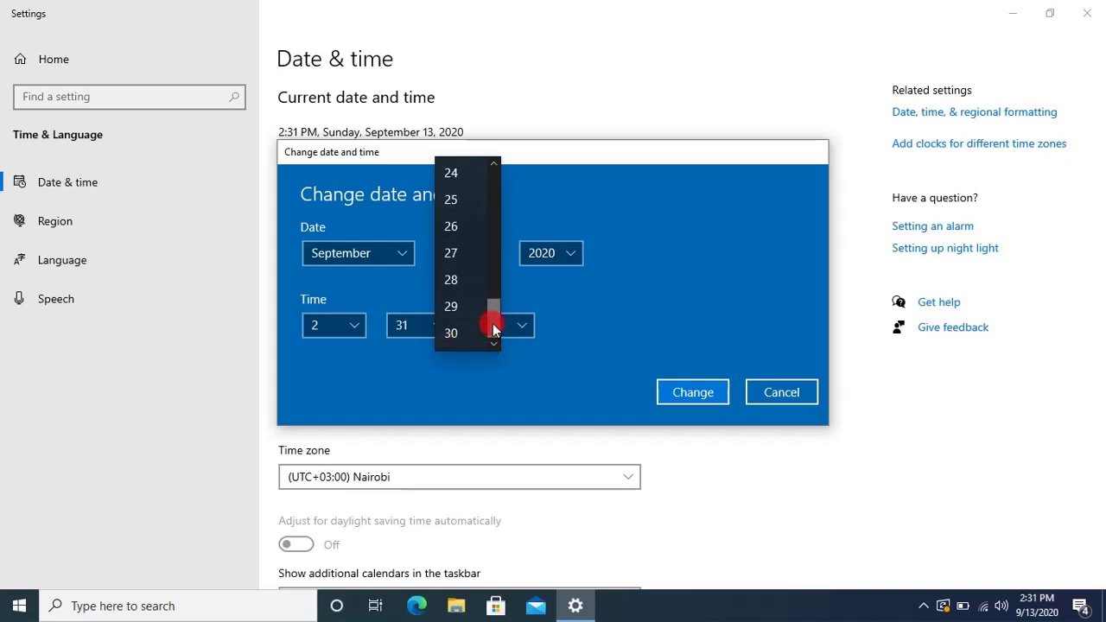
{"action": "left_click", "coordinate": [526, 216]}
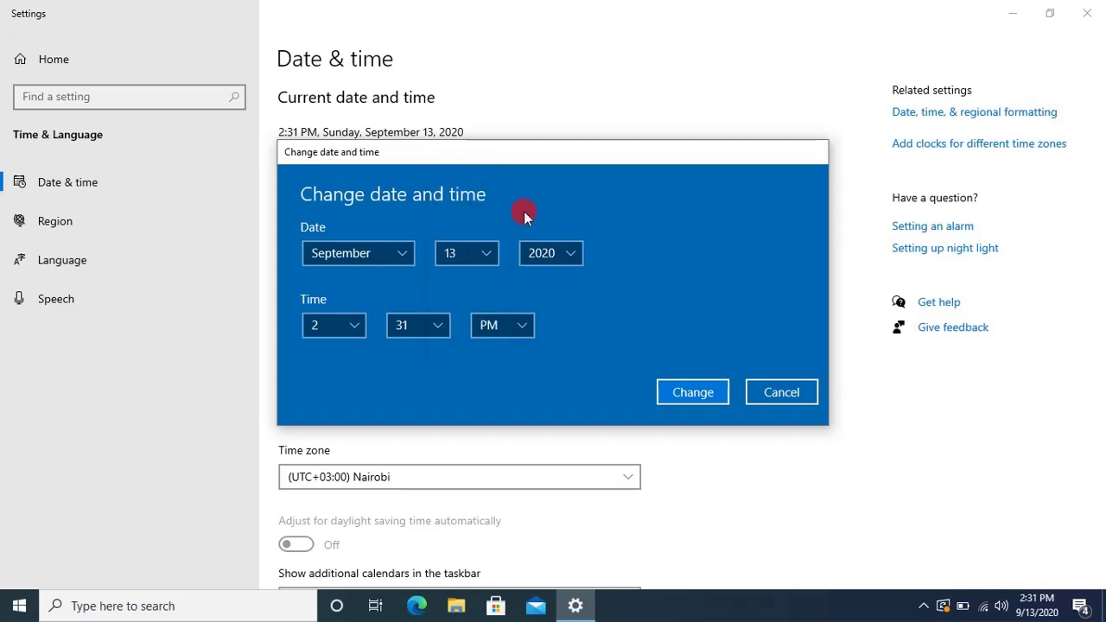
{"action": "left_click", "coordinate": [571, 254]}
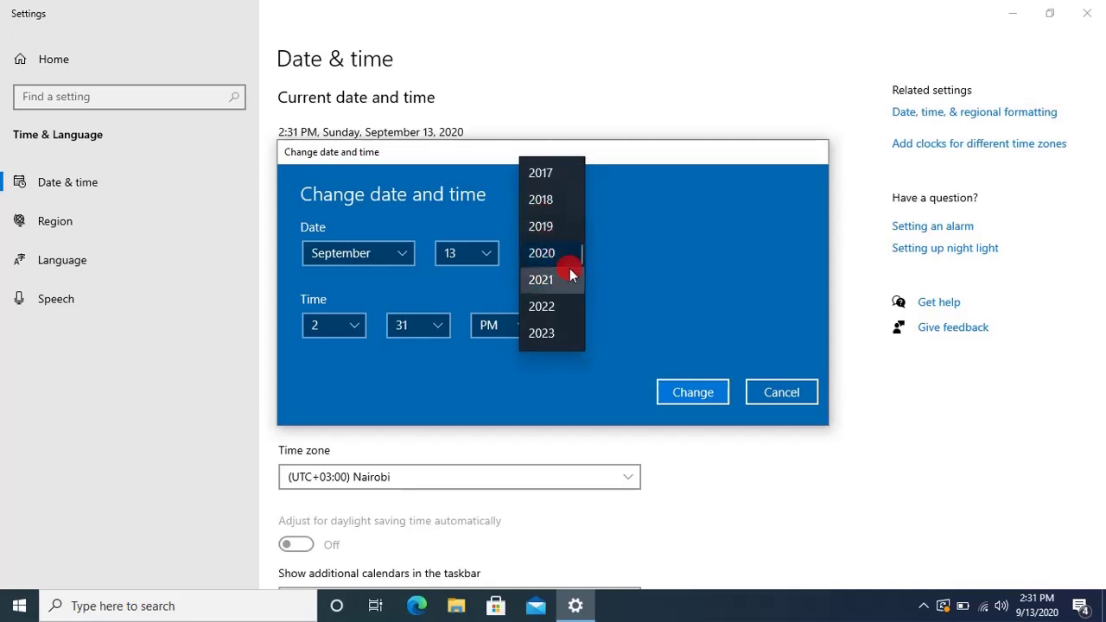
{"action": "left_click", "coordinate": [600, 247]}
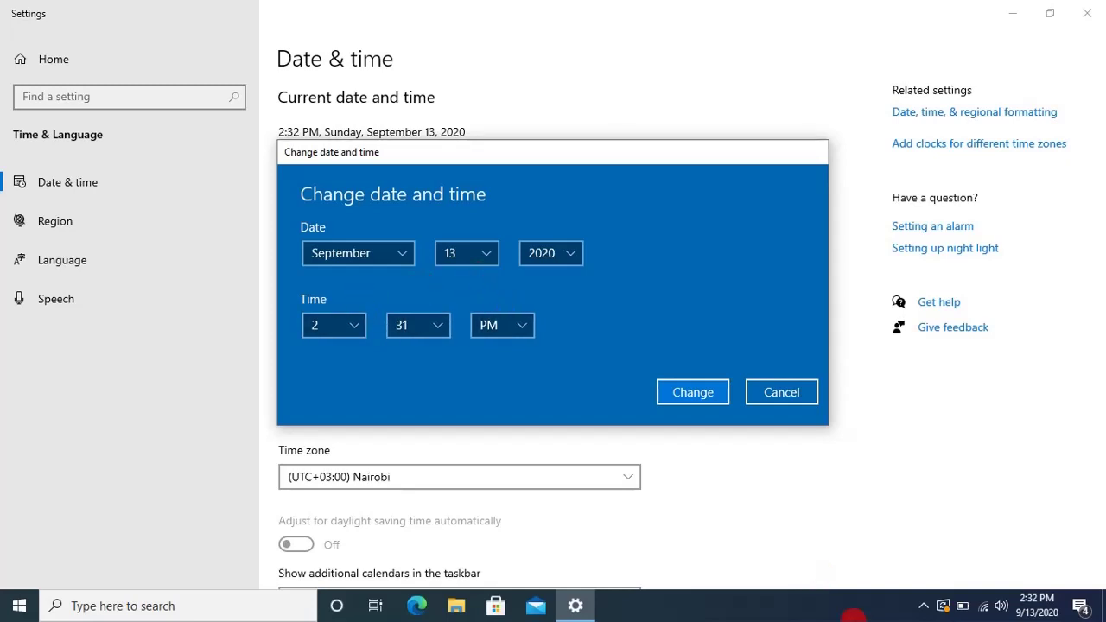
- Set the month to August and the hour to 1, and apply the manual date and time change
{"action": "mouse_move", "coordinate": [1033, 612]}
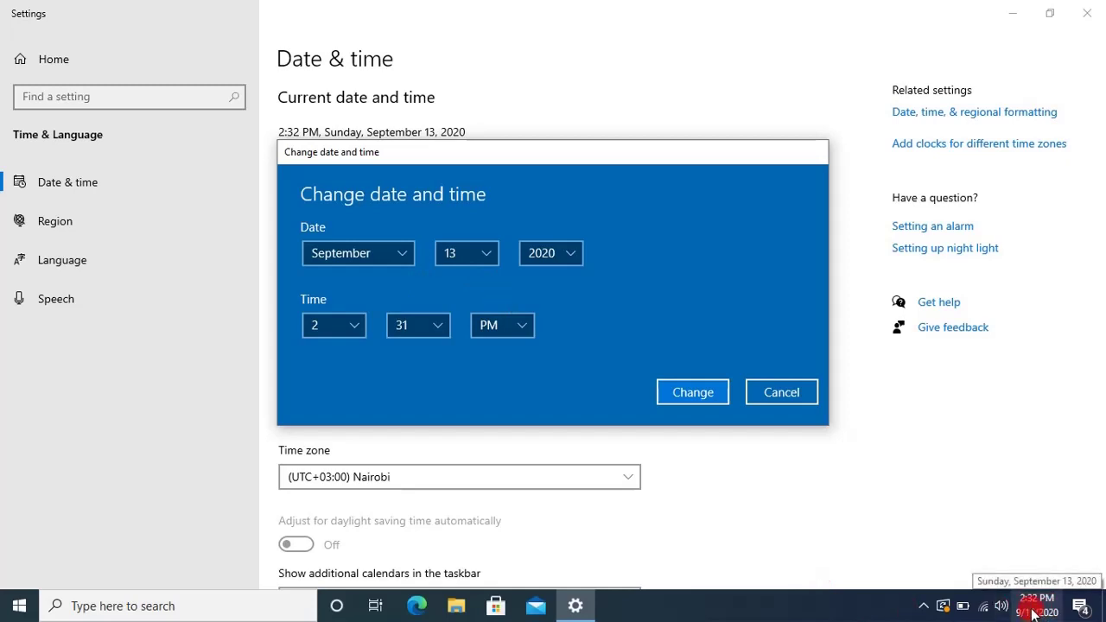
{"action": "left_click", "coordinate": [408, 257]}
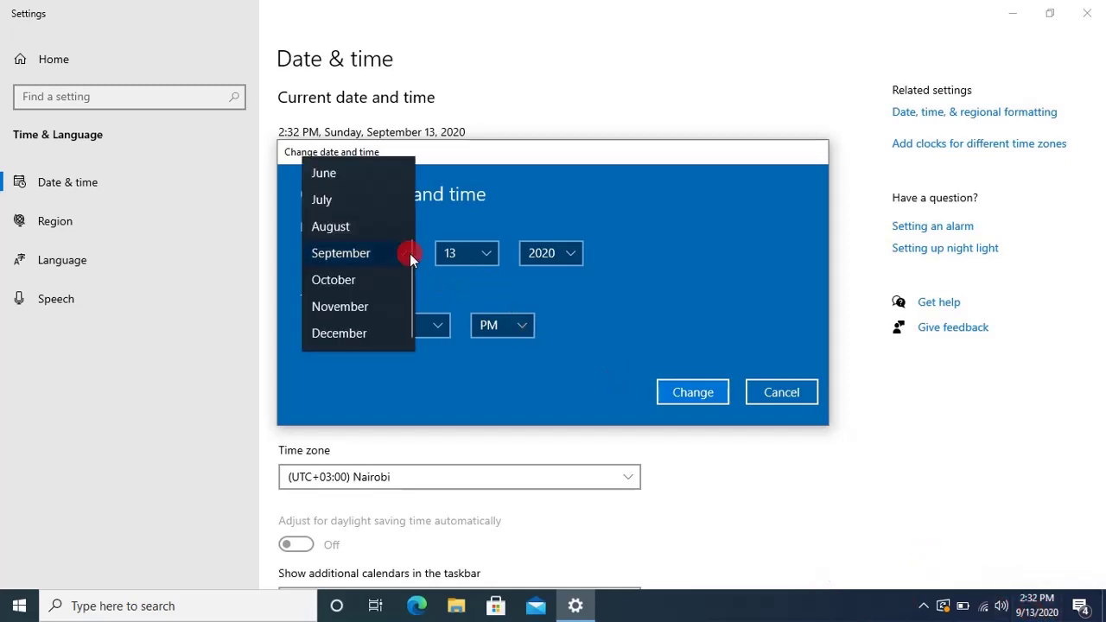
{"action": "left_click", "coordinate": [332, 226]}
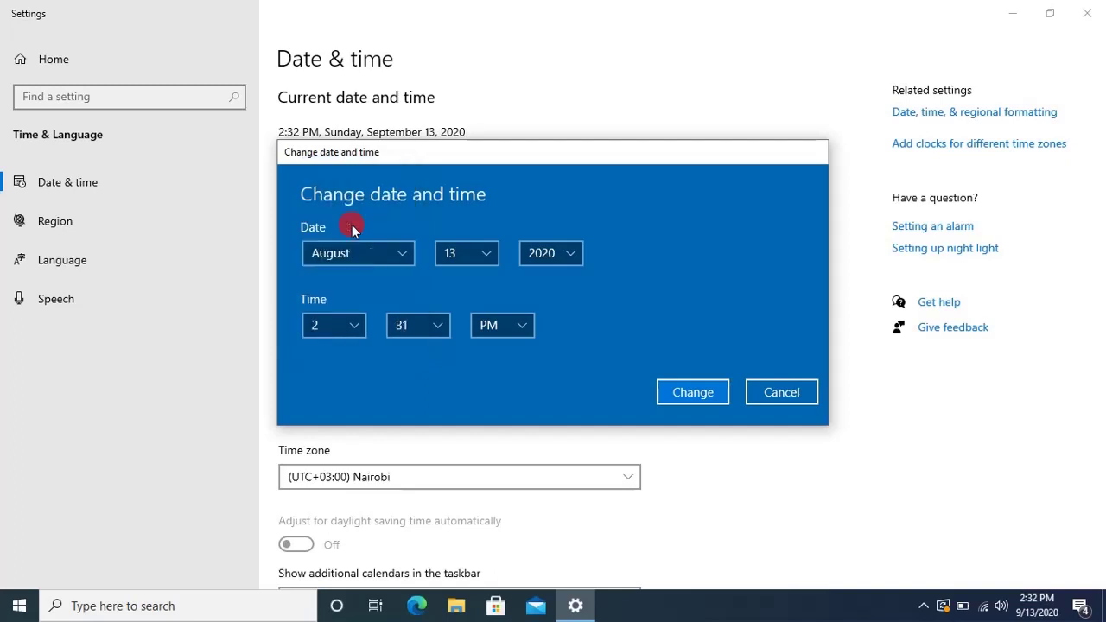
{"action": "left_click", "coordinate": [357, 326]}
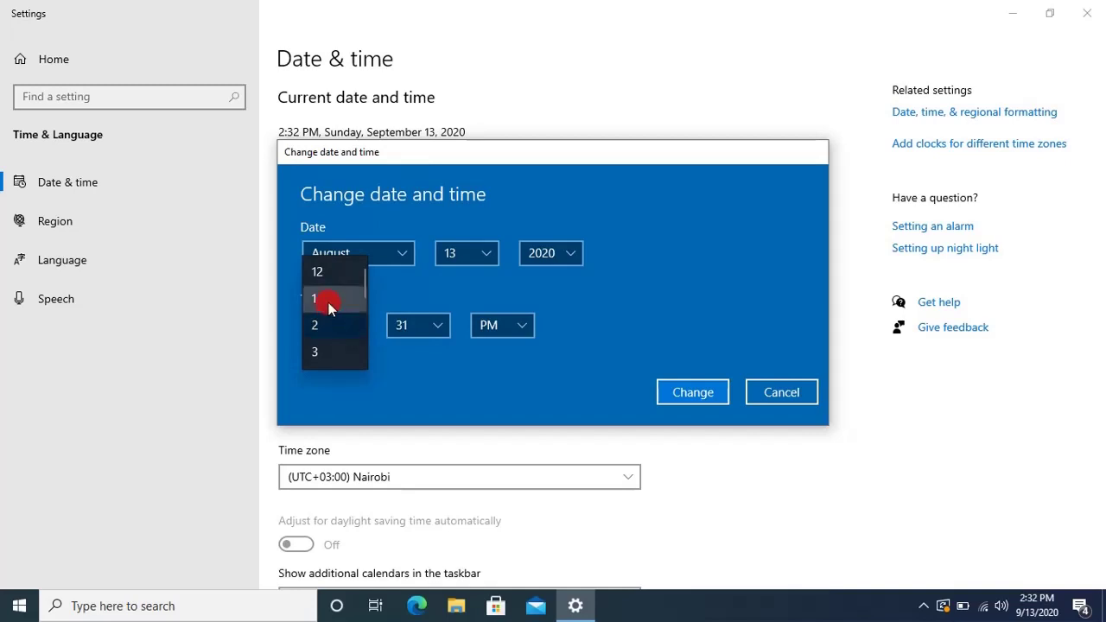
{"action": "left_click", "coordinate": [329, 303]}
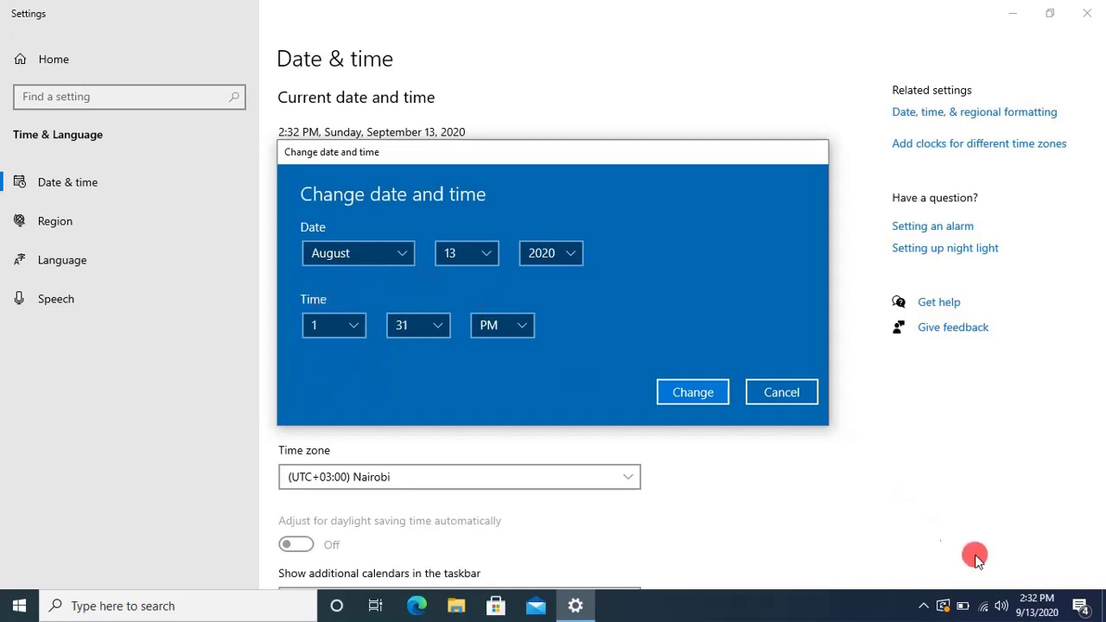
{"action": "mouse_move", "coordinate": [1037, 612]}
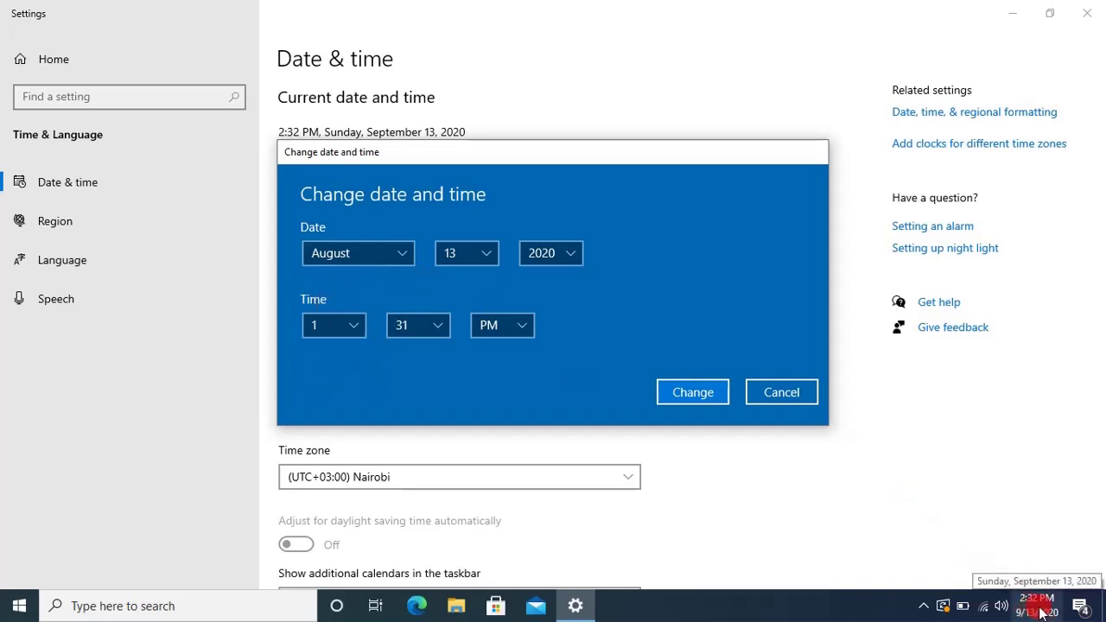
{"action": "left_click", "coordinate": [678, 393]}
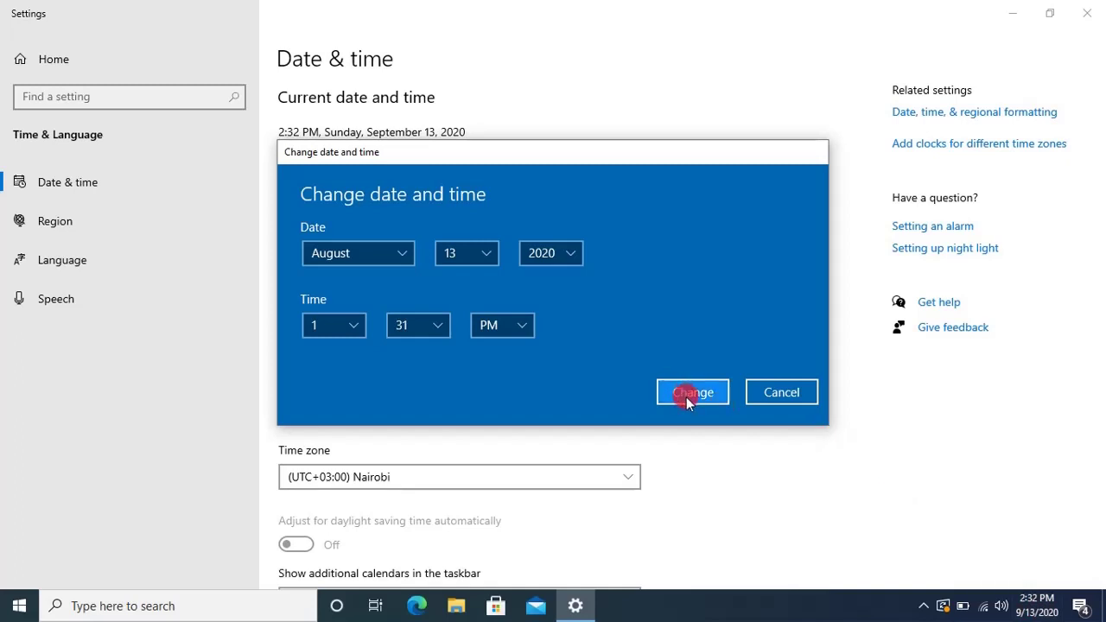
{"action": "left_click", "coordinate": [689, 399]}
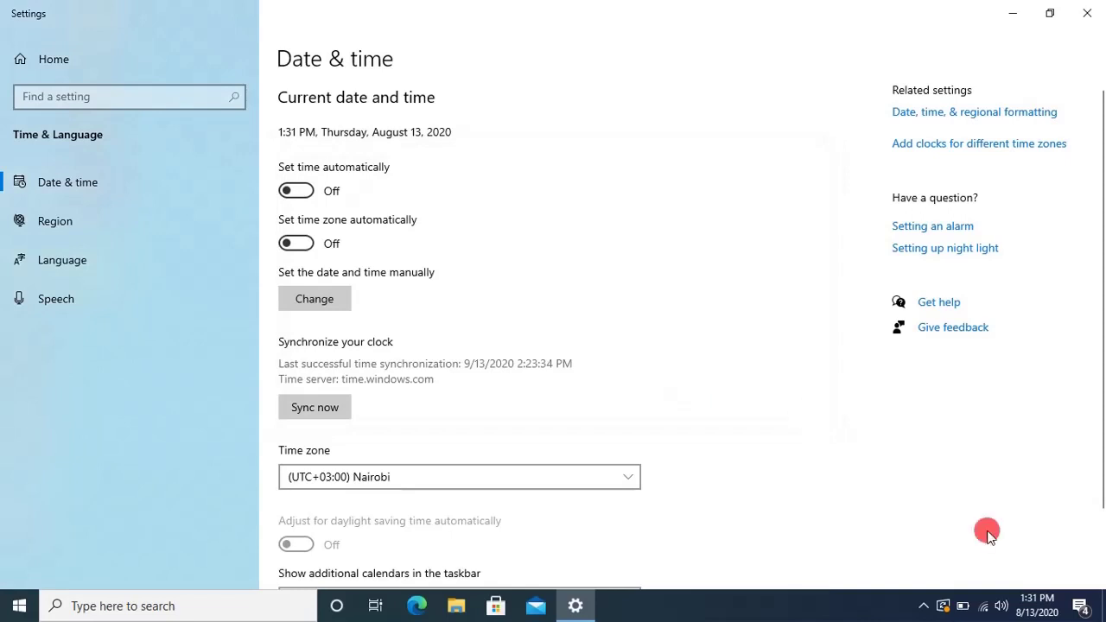
- Manually set the month to September and the hour to 2, apply the change, and close the settings window
{"action": "mouse_move", "coordinate": [1024, 611]}
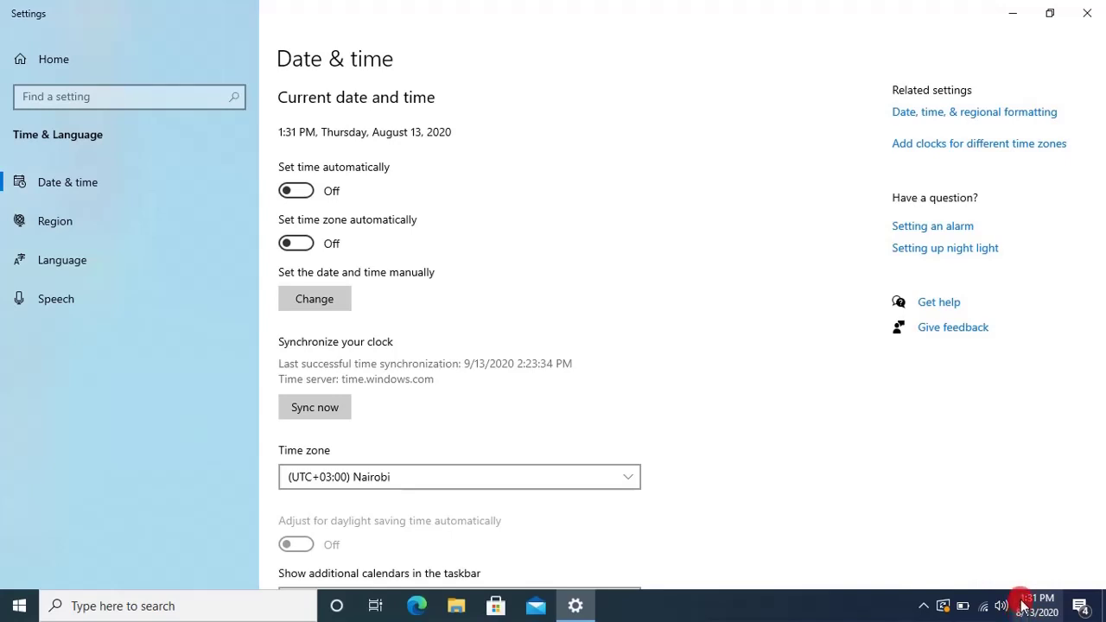
{"action": "left_click", "coordinate": [331, 299]}
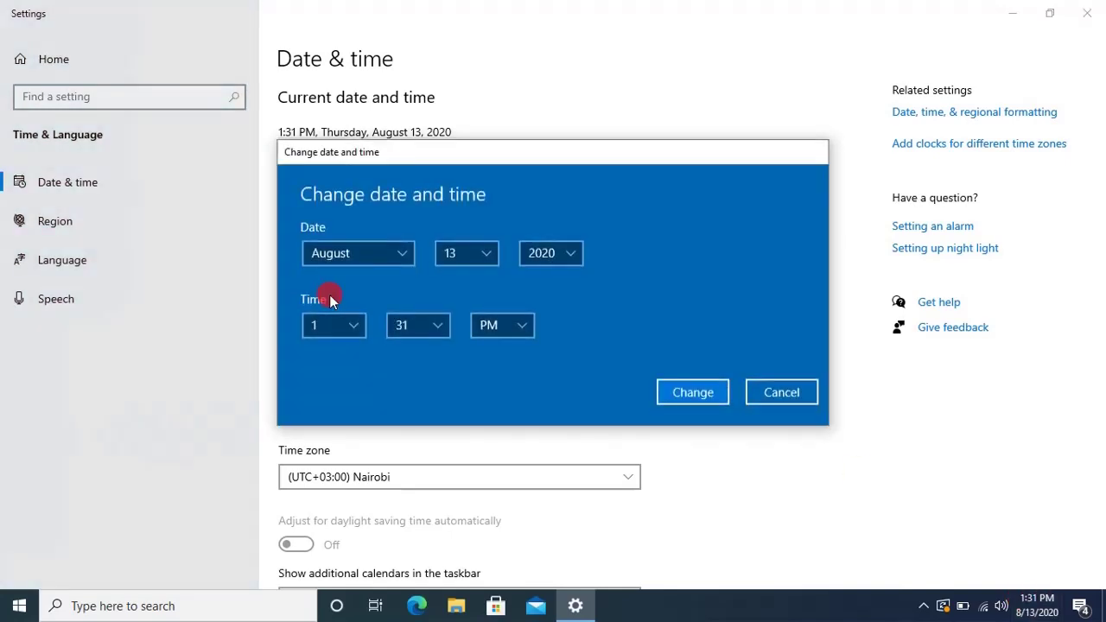
{"action": "left_click", "coordinate": [403, 255]}
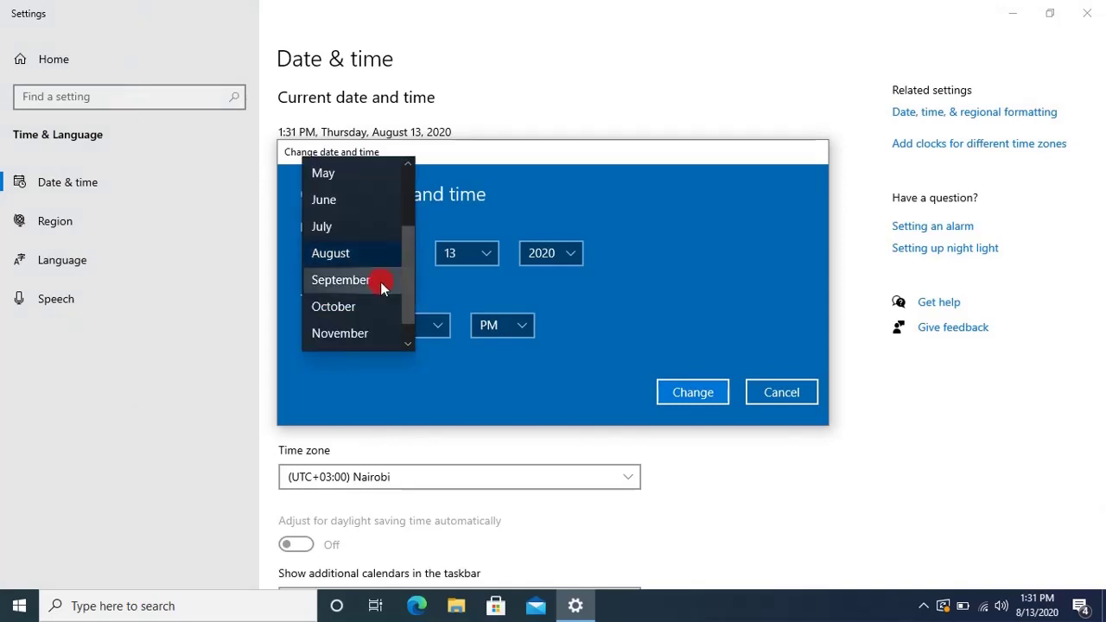
{"action": "left_click", "coordinate": [383, 285]}
{"action": "left_click", "coordinate": [354, 326]}
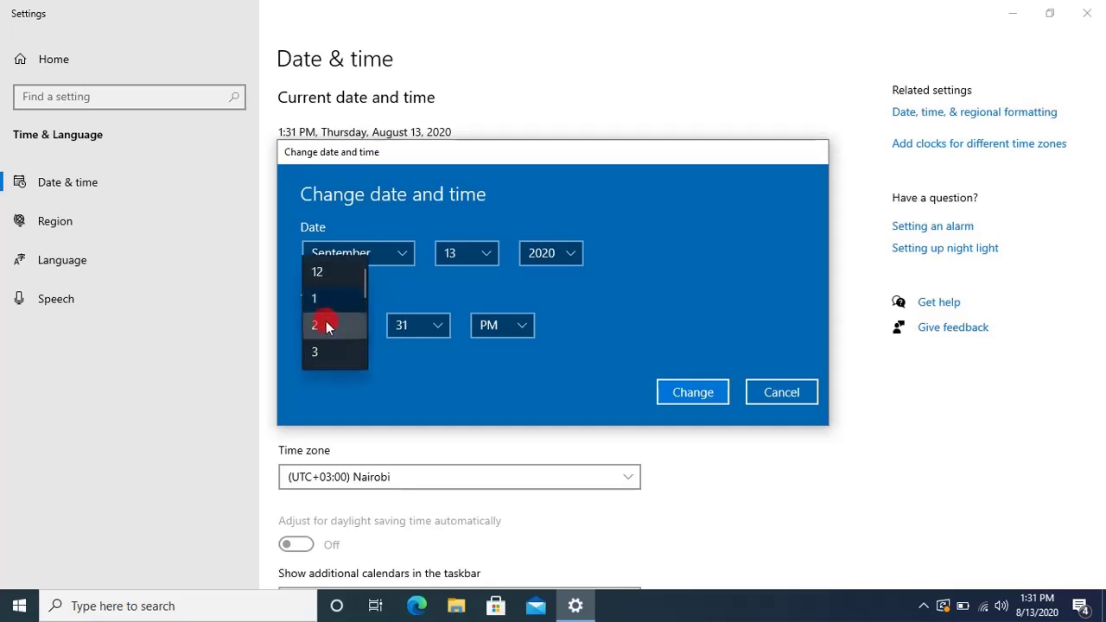
{"action": "left_click", "coordinate": [324, 325]}
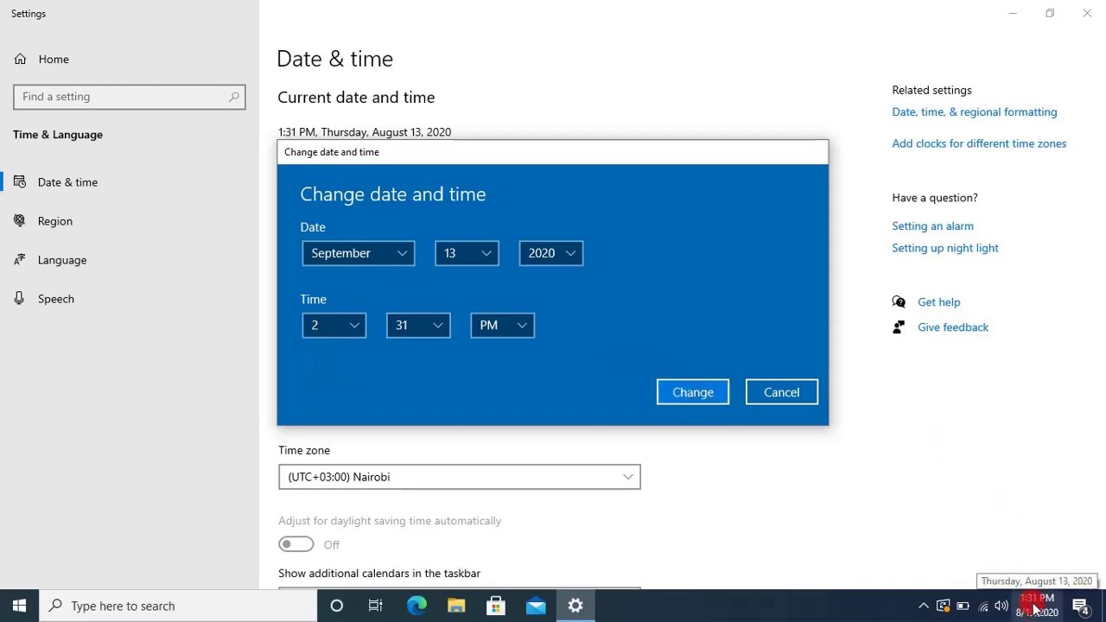
{"action": "left_click", "coordinate": [692, 394]}
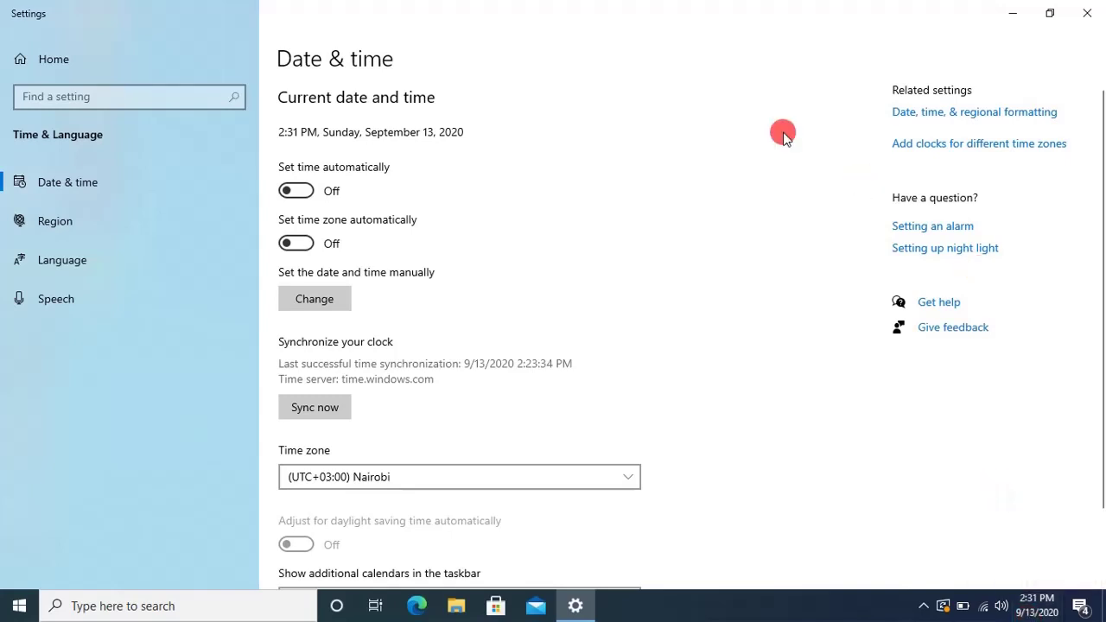
{"action": "left_click", "coordinate": [1089, 18]}
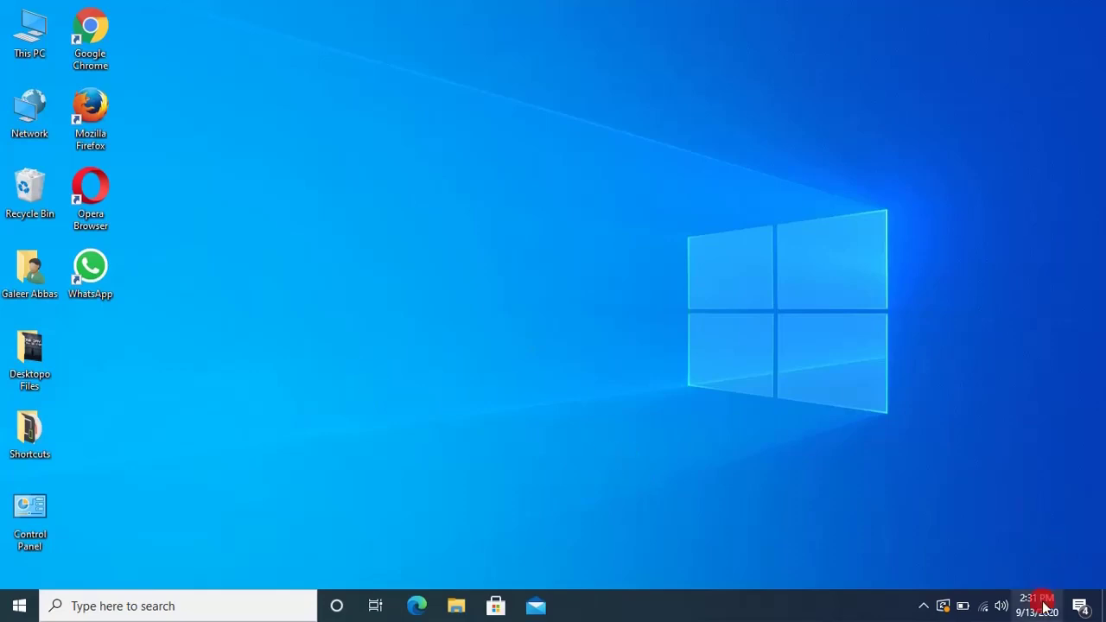
- Switch to Control Panel, search it for "date", and open the Date and Time dialog
{"action": "double_click", "coordinate": [31, 514]}
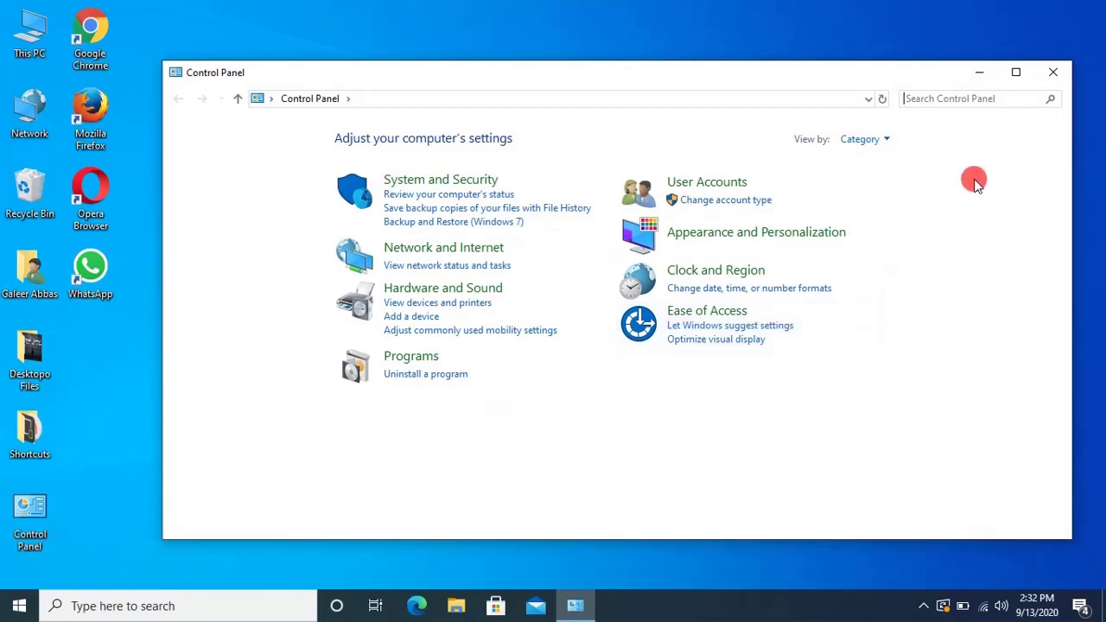
{"action": "left_click", "coordinate": [969, 100]}
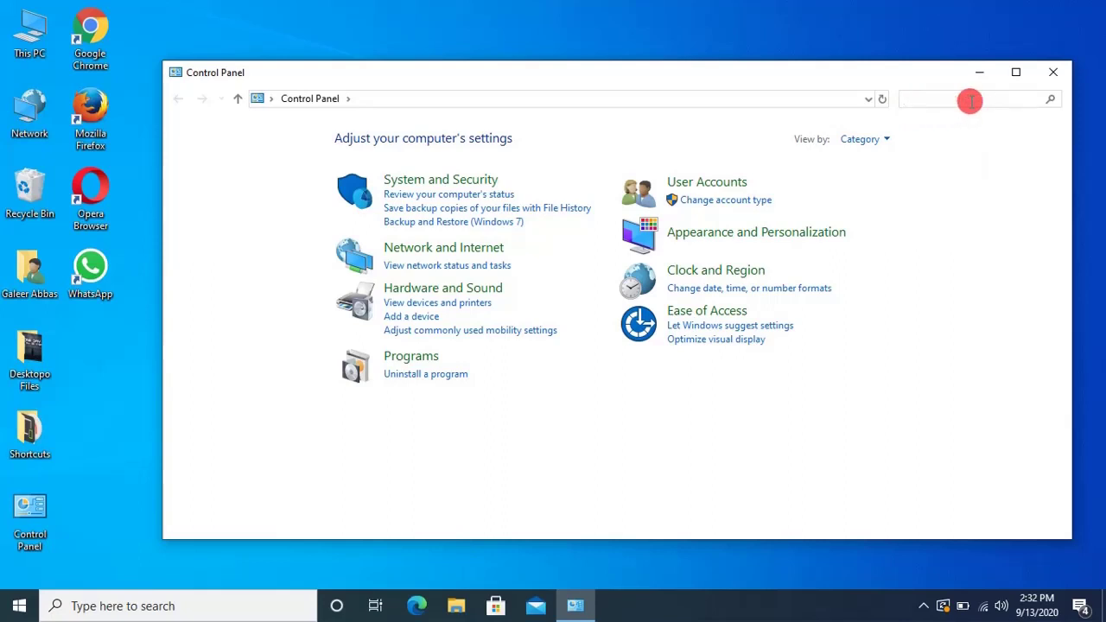
{"action": "type", "text": "date"}
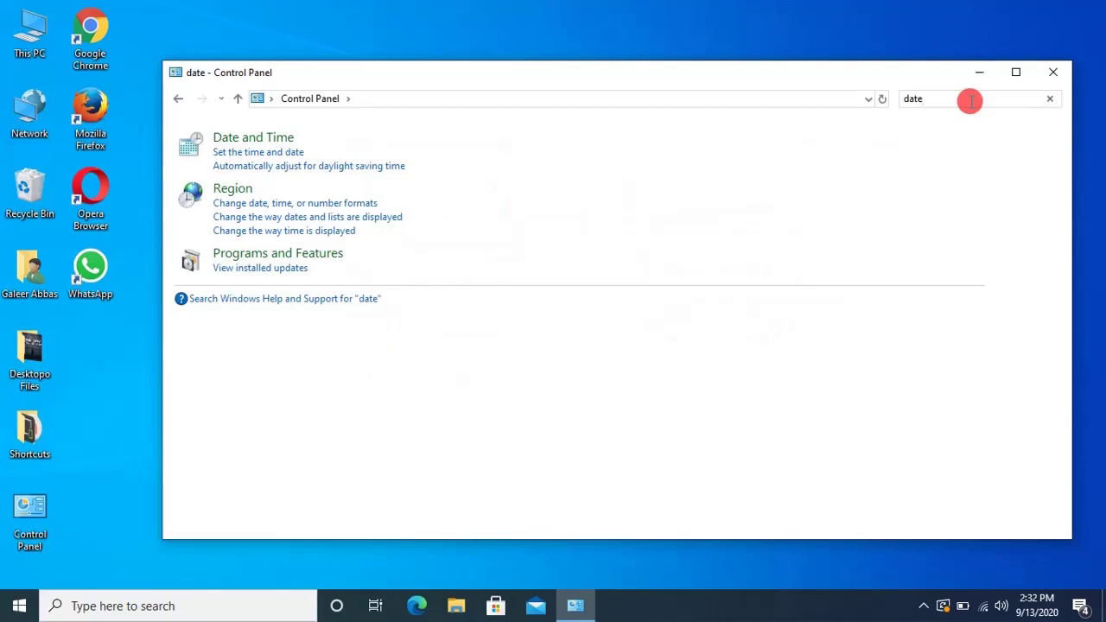
{"action": "left_click", "coordinate": [273, 145]}
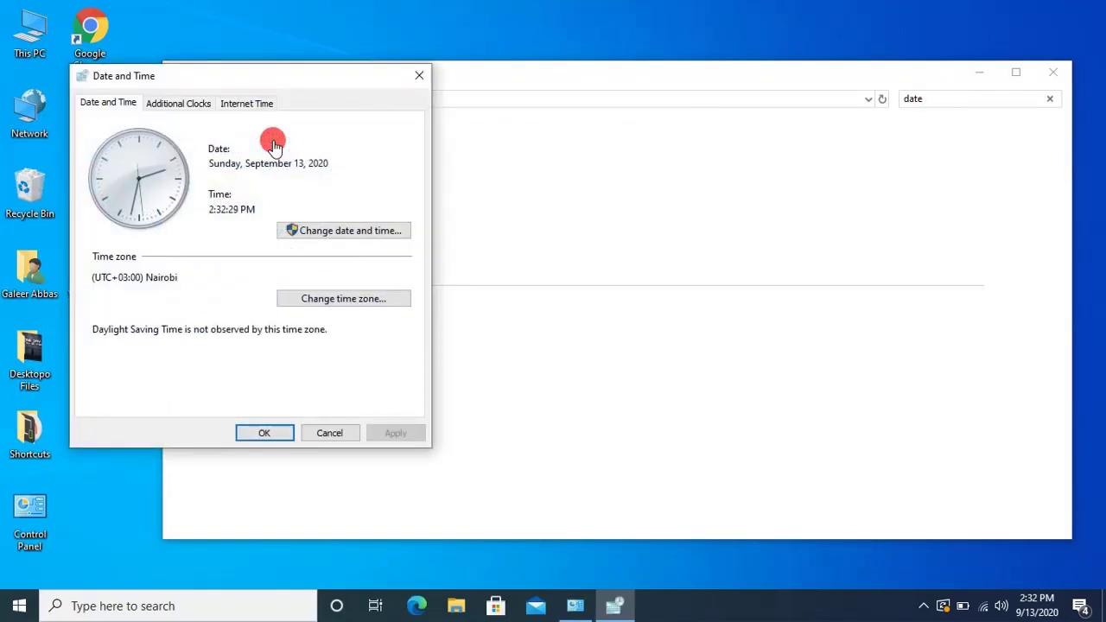
- Change the system date to August 2020 and the hour to 1 PM, and confirm the new date and time
{"action": "left_click", "coordinate": [316, 239]}
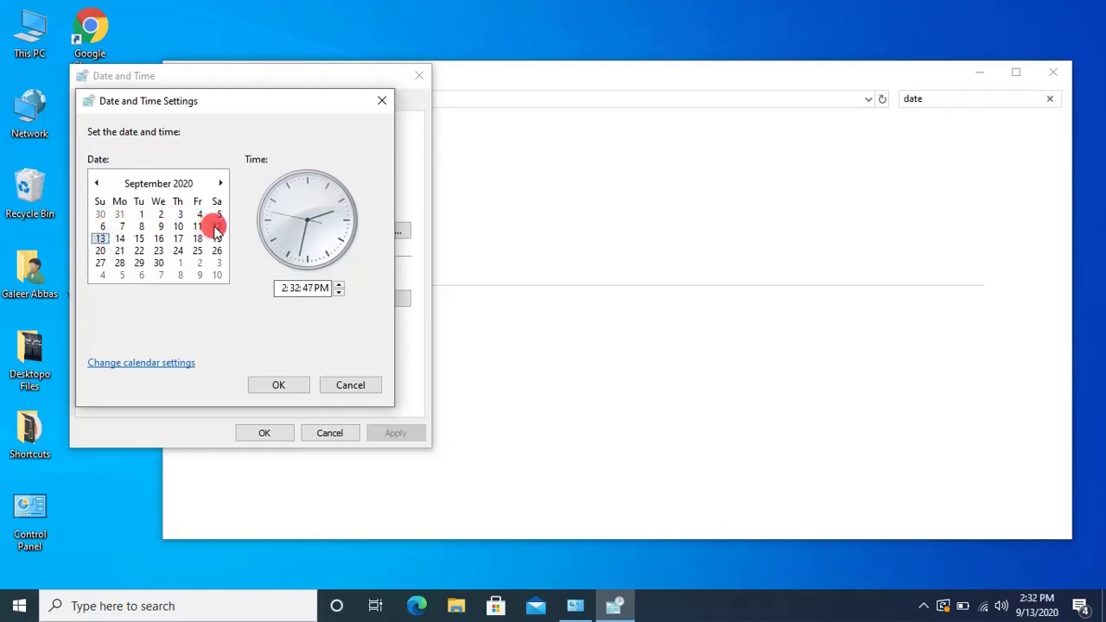
{"action": "left_click", "coordinate": [157, 192]}
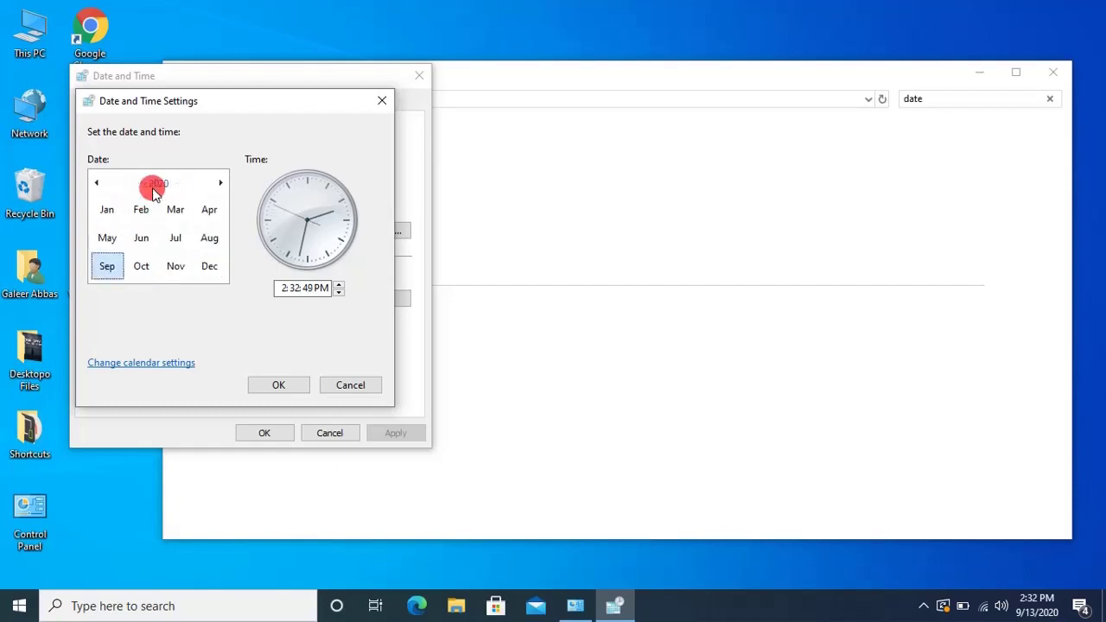
{"action": "left_click", "coordinate": [214, 238]}
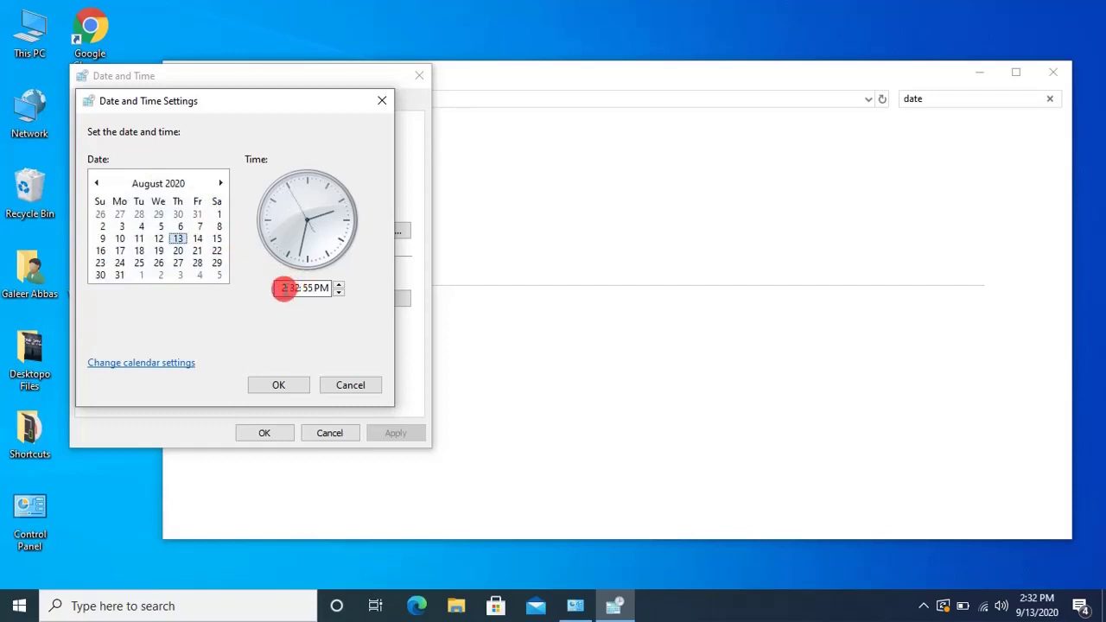
{"action": "left_click", "coordinate": [283, 287]}
{"action": "key", "text": "Down"}
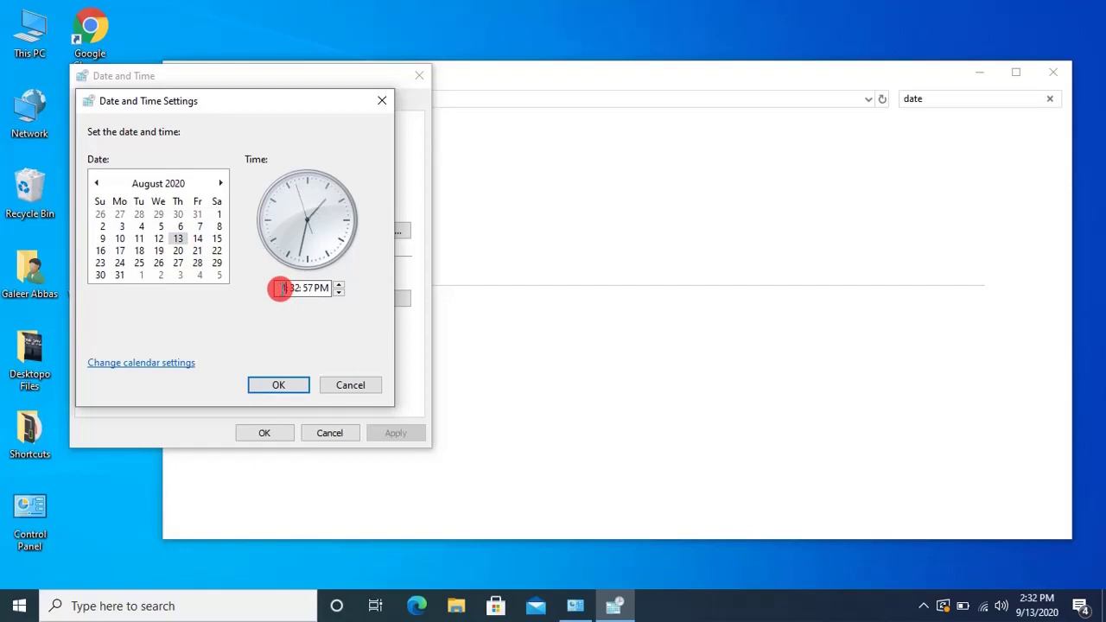
{"action": "left_click", "coordinate": [277, 386]}
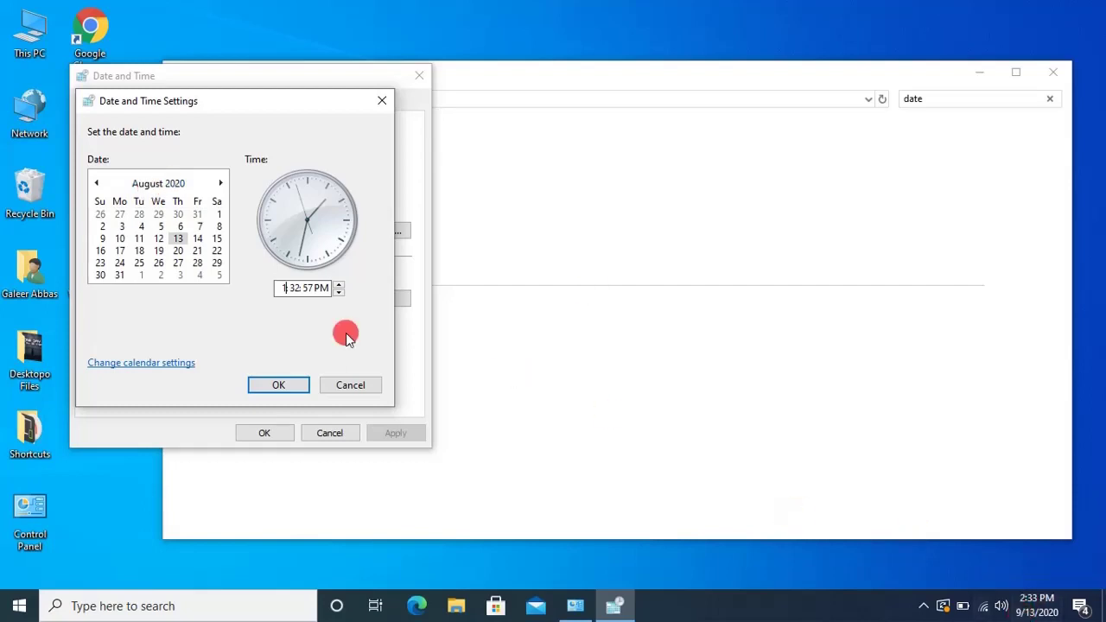
{"action": "left_click", "coordinate": [287, 287]}
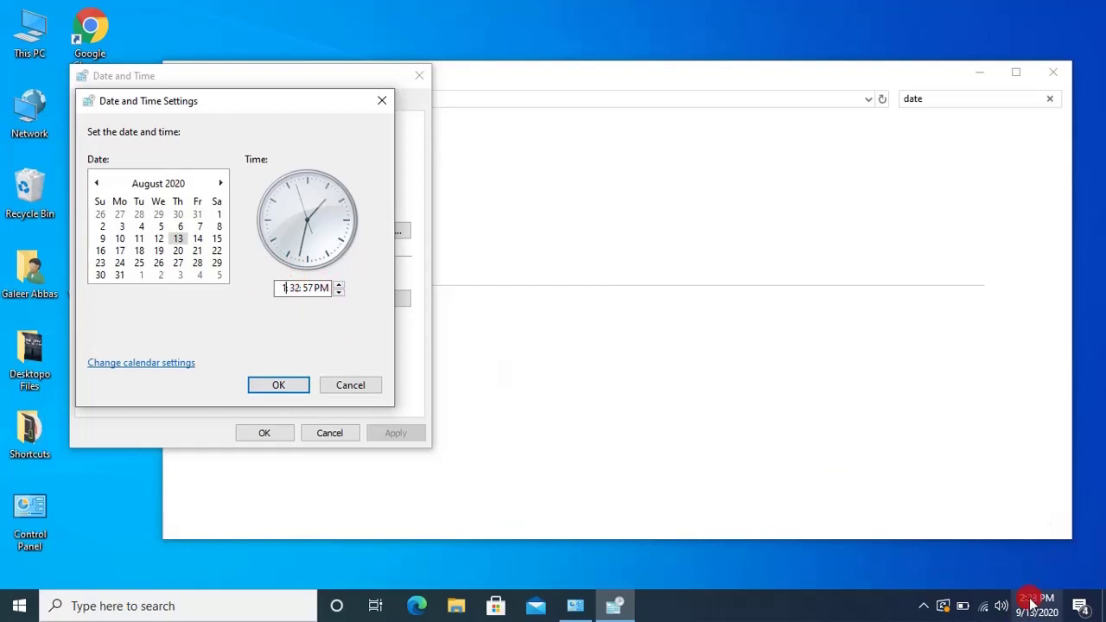
{"action": "mouse_move", "coordinate": [1027, 608]}
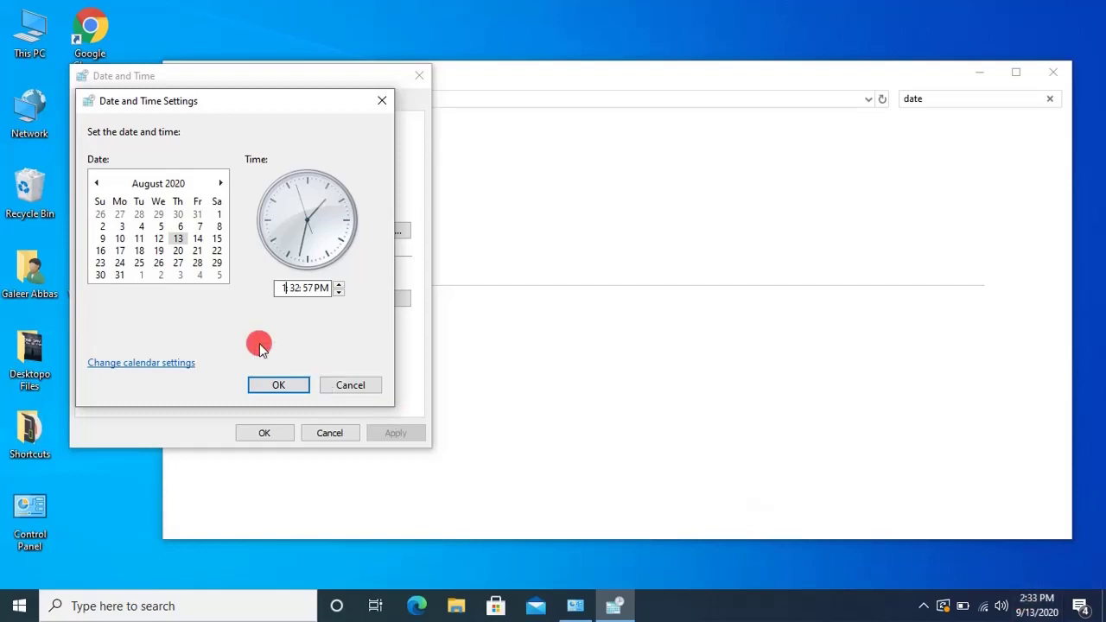
{"action": "left_click", "coordinate": [277, 389]}
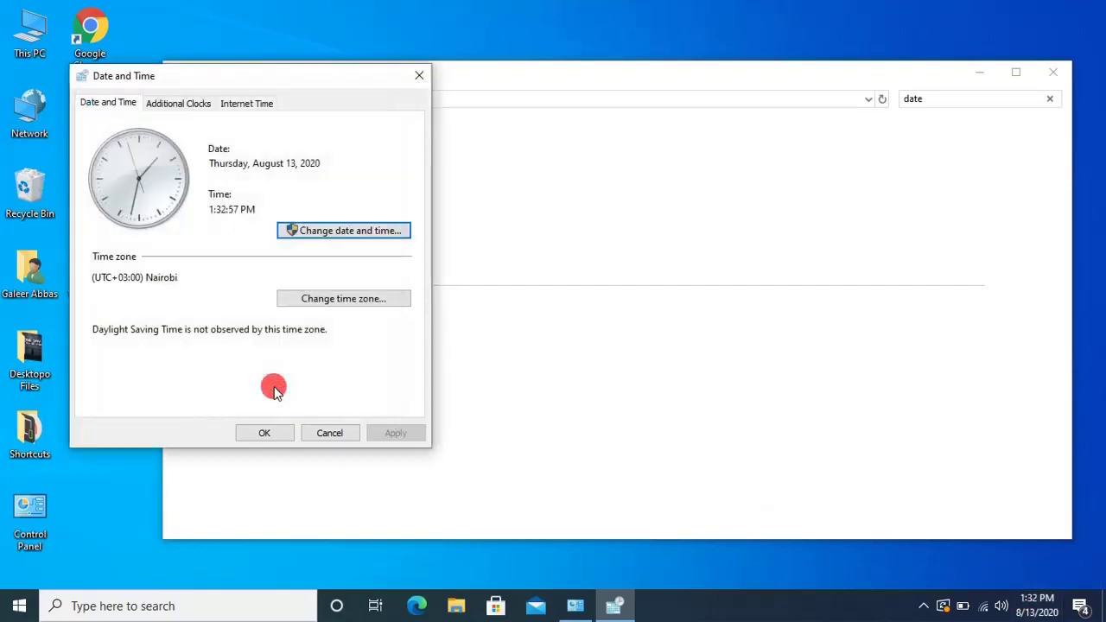
{"action": "mouse_move", "coordinate": [1032, 612]}
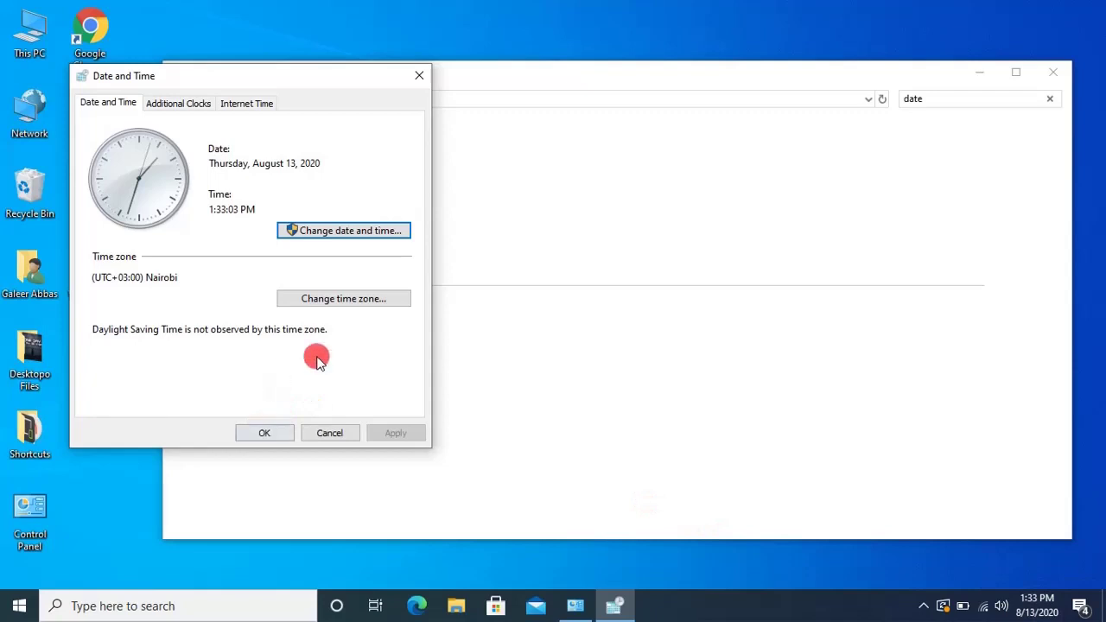
- Set the system month to September and the hour to 2, confirm the change, and close the Date and Time dialog and Control Panel
{"action": "left_click", "coordinate": [327, 239]}
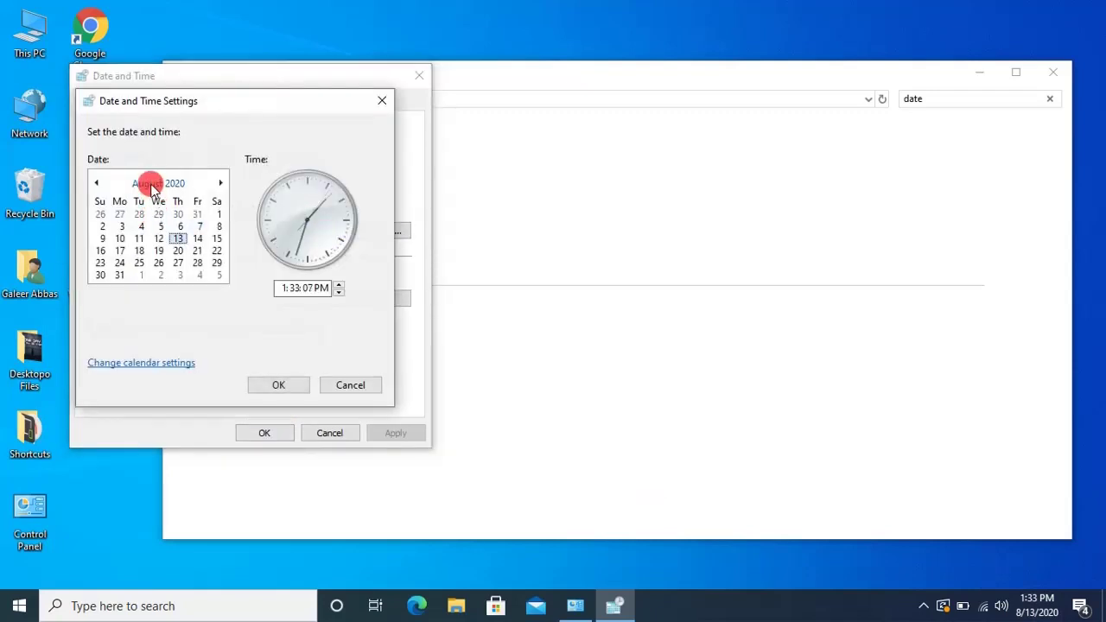
{"action": "left_click", "coordinate": [151, 185]}
{"action": "left_click", "coordinate": [211, 242]}
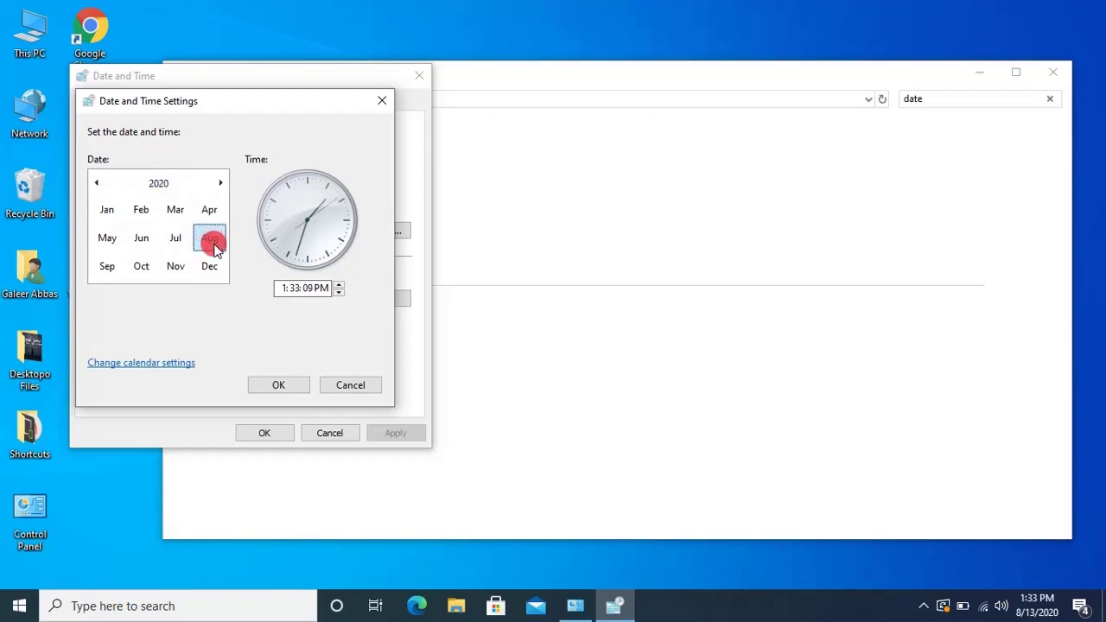
{"action": "left_click", "coordinate": [107, 269]}
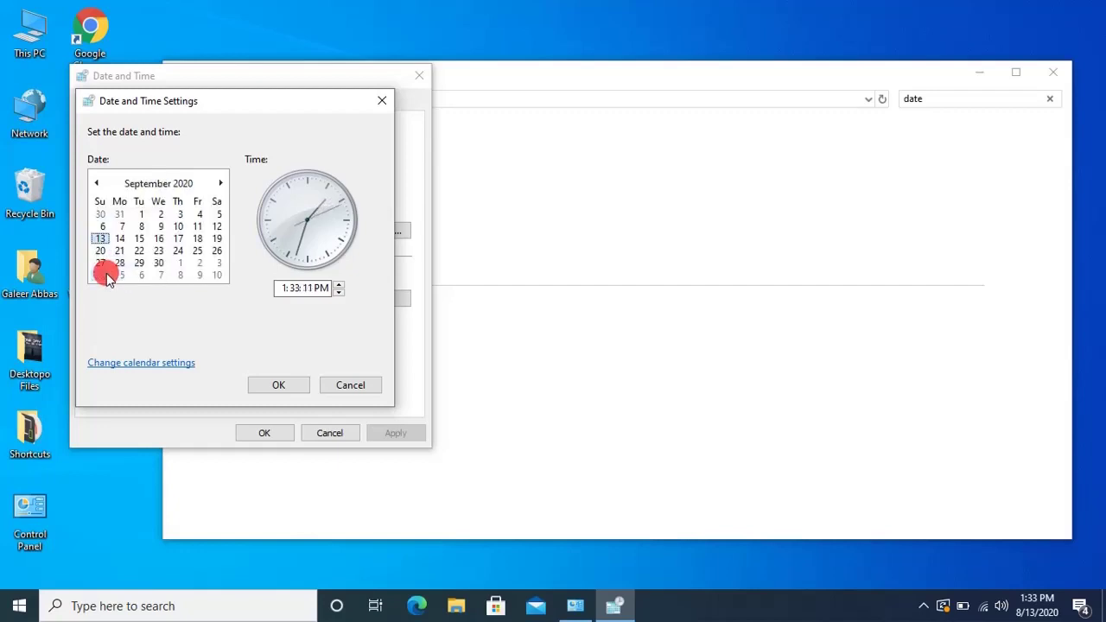
{"action": "left_click", "coordinate": [282, 288]}
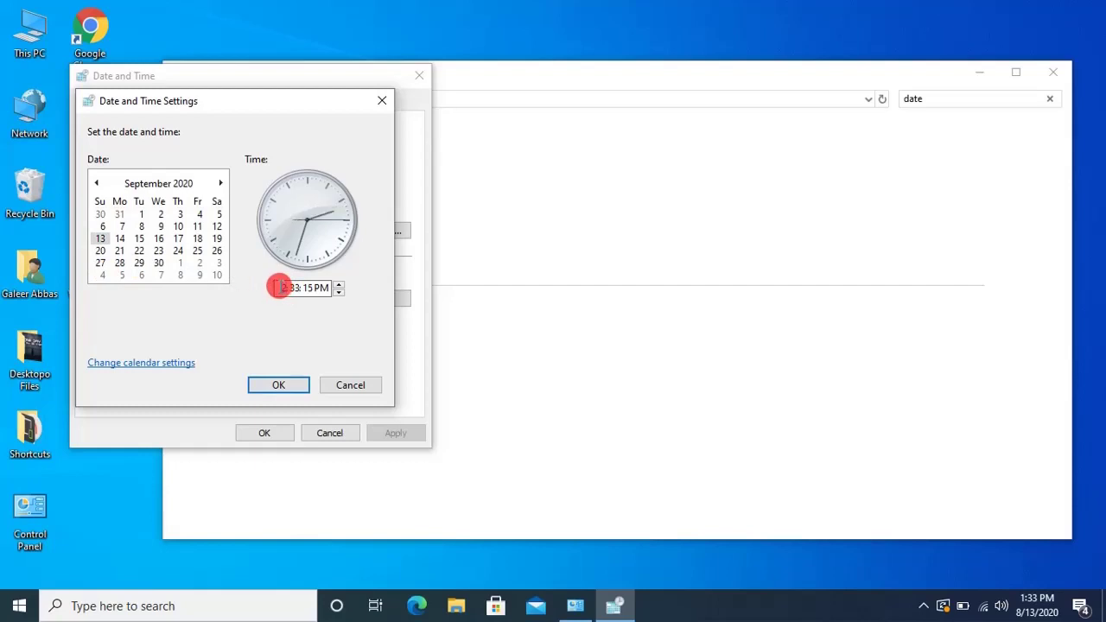
{"action": "left_click", "coordinate": [281, 387]}
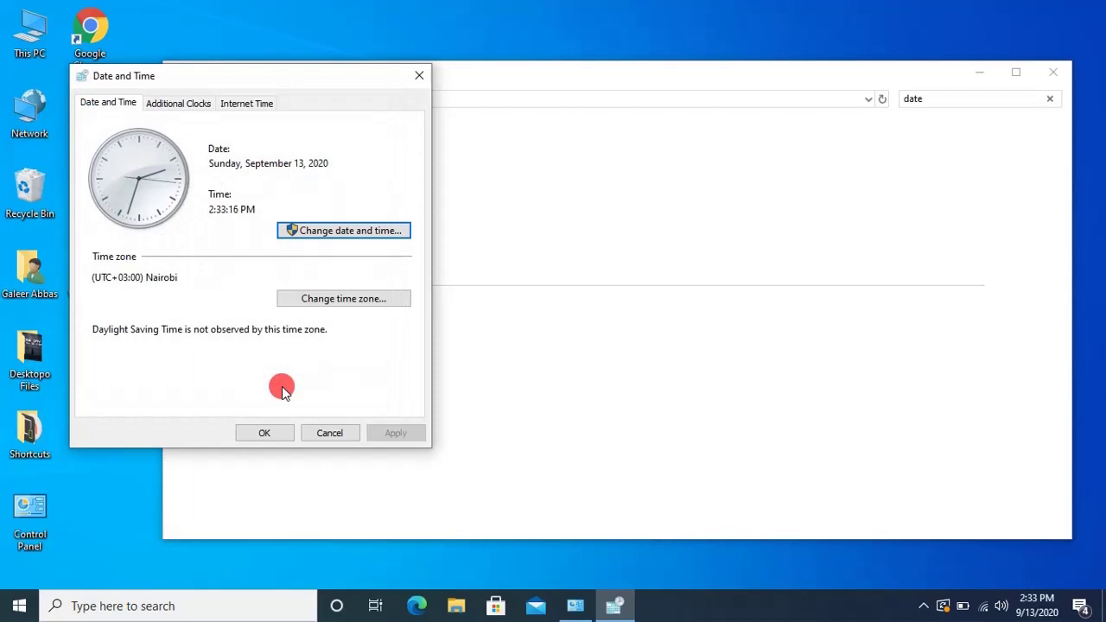
{"action": "left_click", "coordinate": [271, 433]}
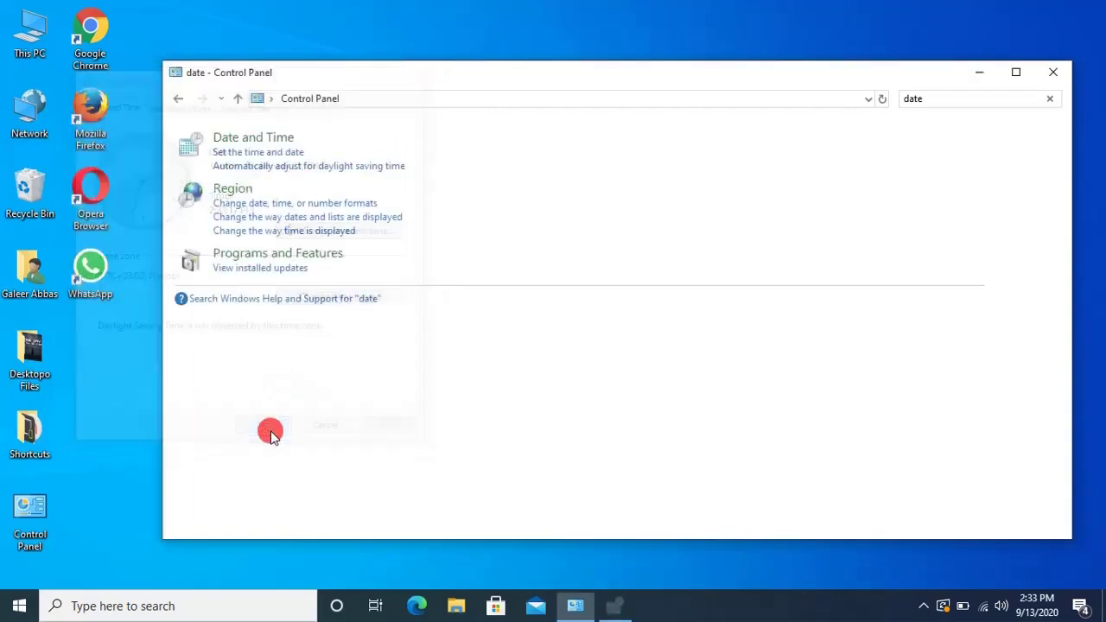
{"action": "left_click", "coordinate": [1056, 73]}
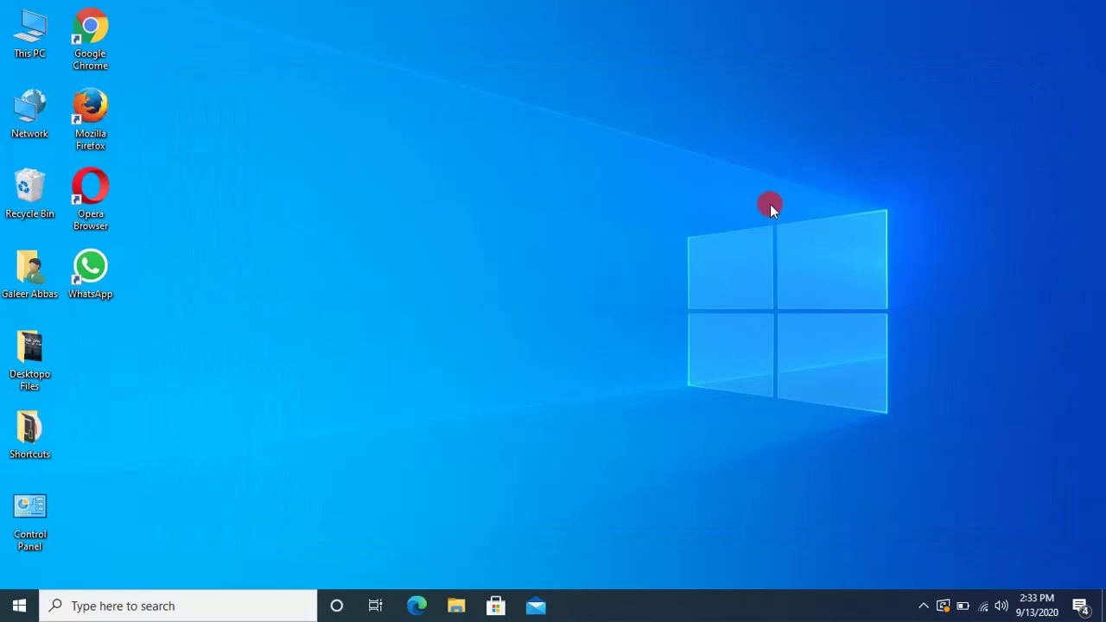